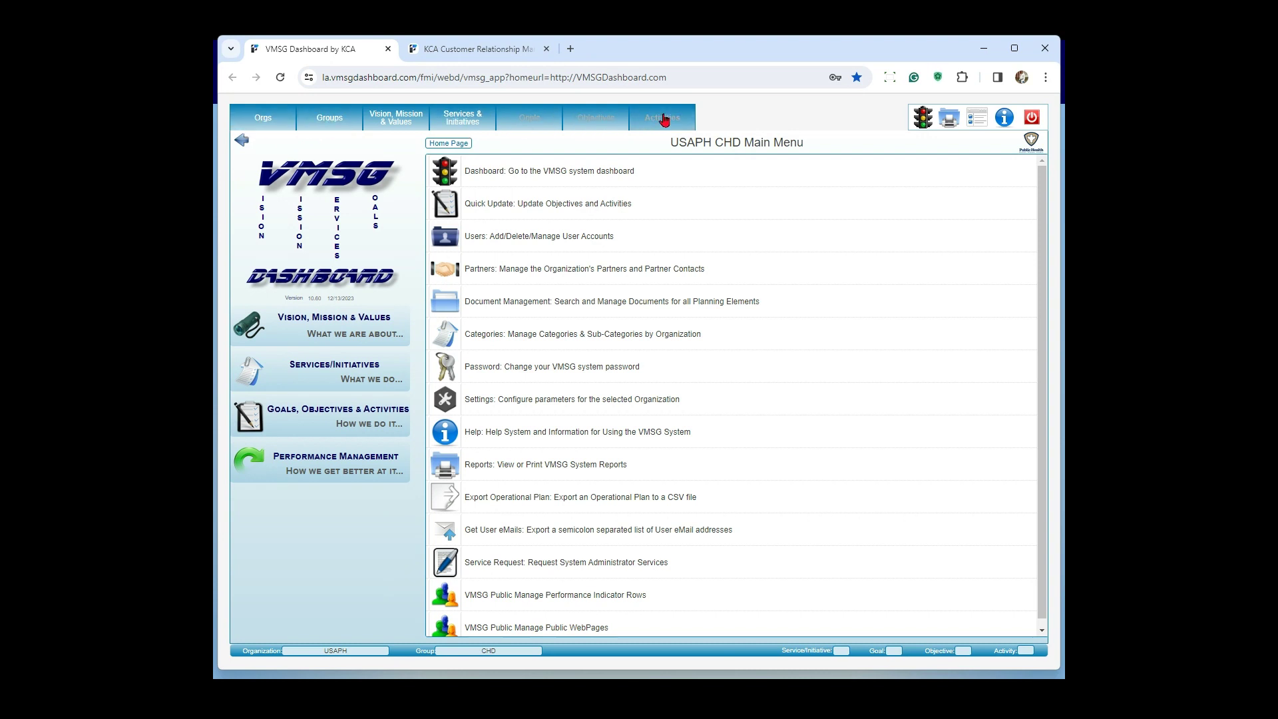
Step: Open the group list and select the Tobacco - 2024 group under CHD
click(331, 121)
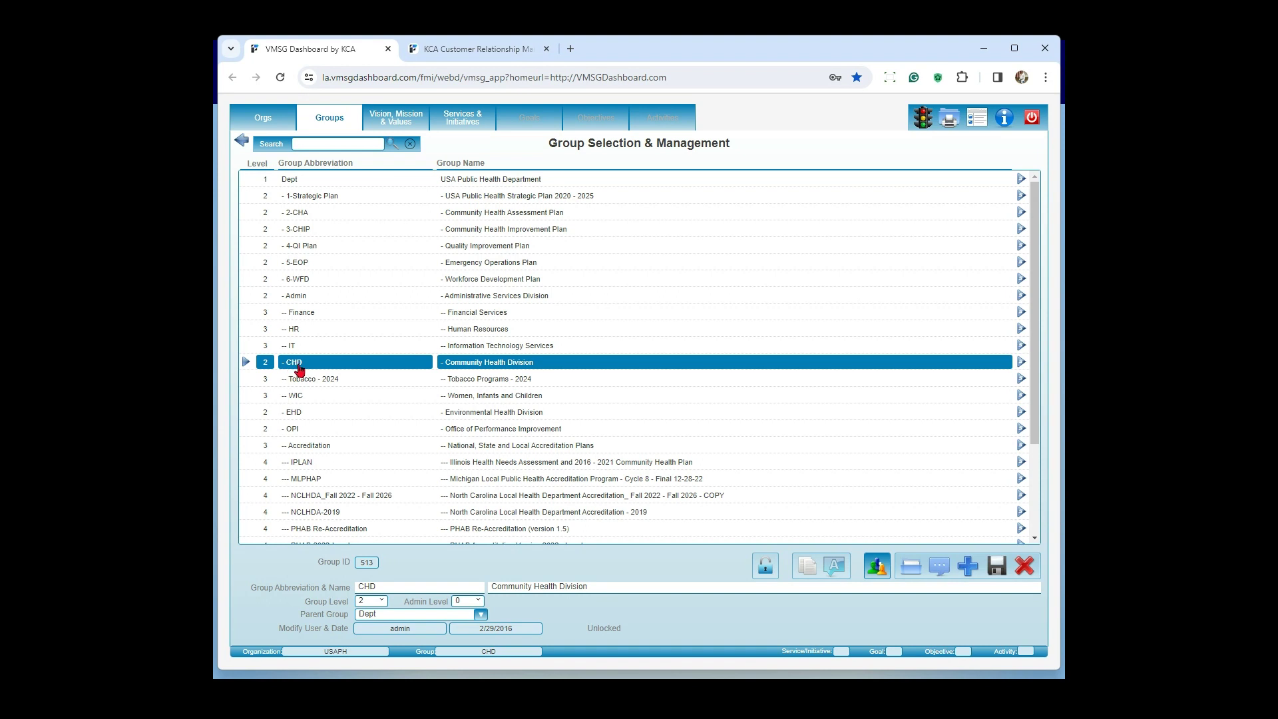
click(295, 184)
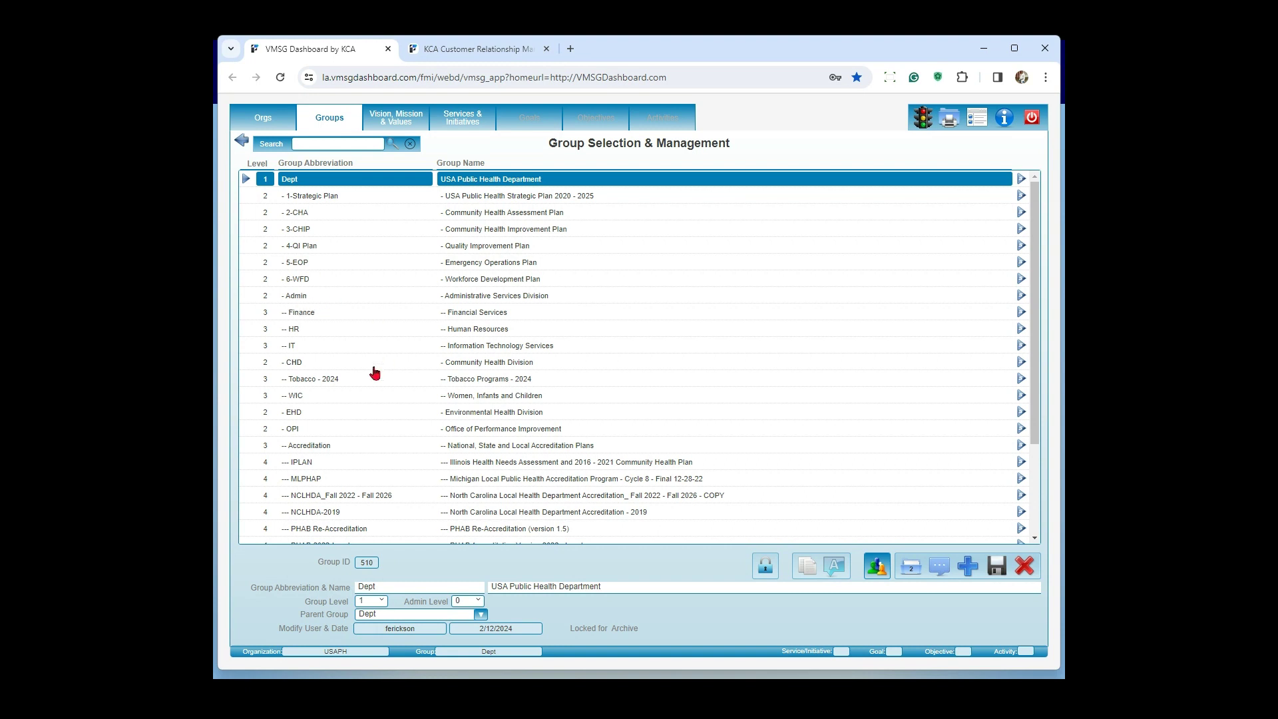
click(301, 366)
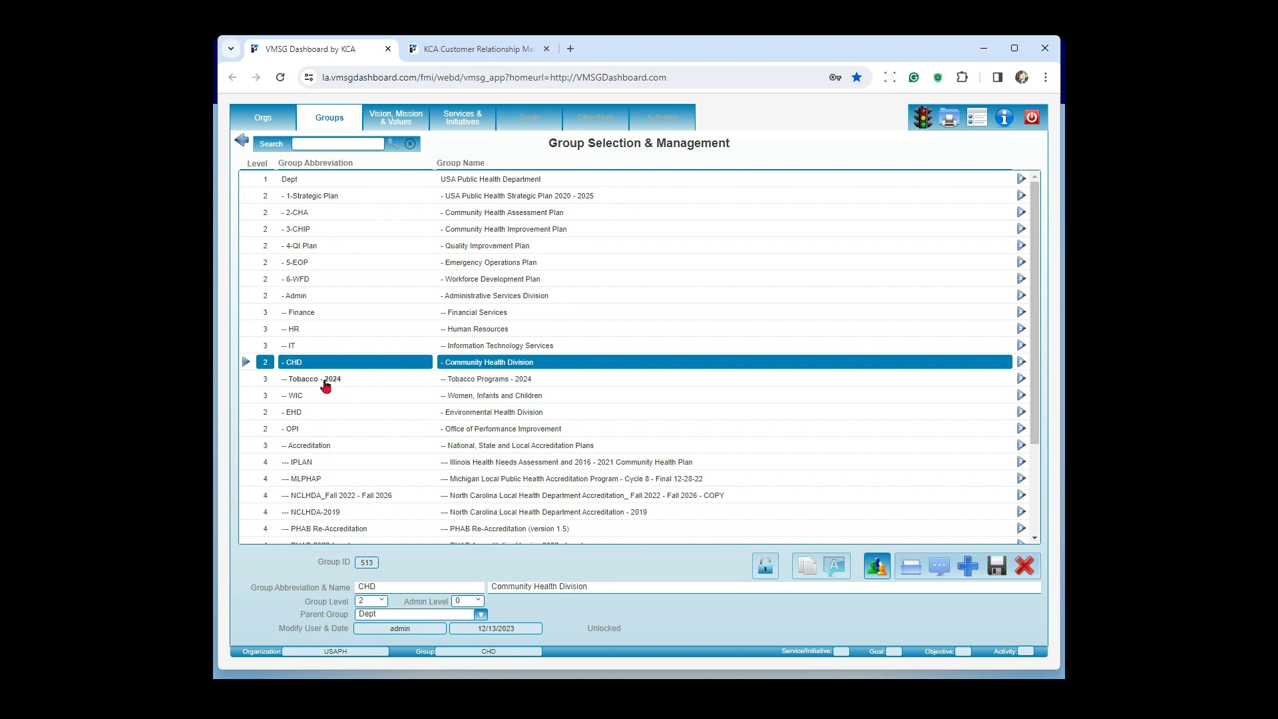
click(325, 383)
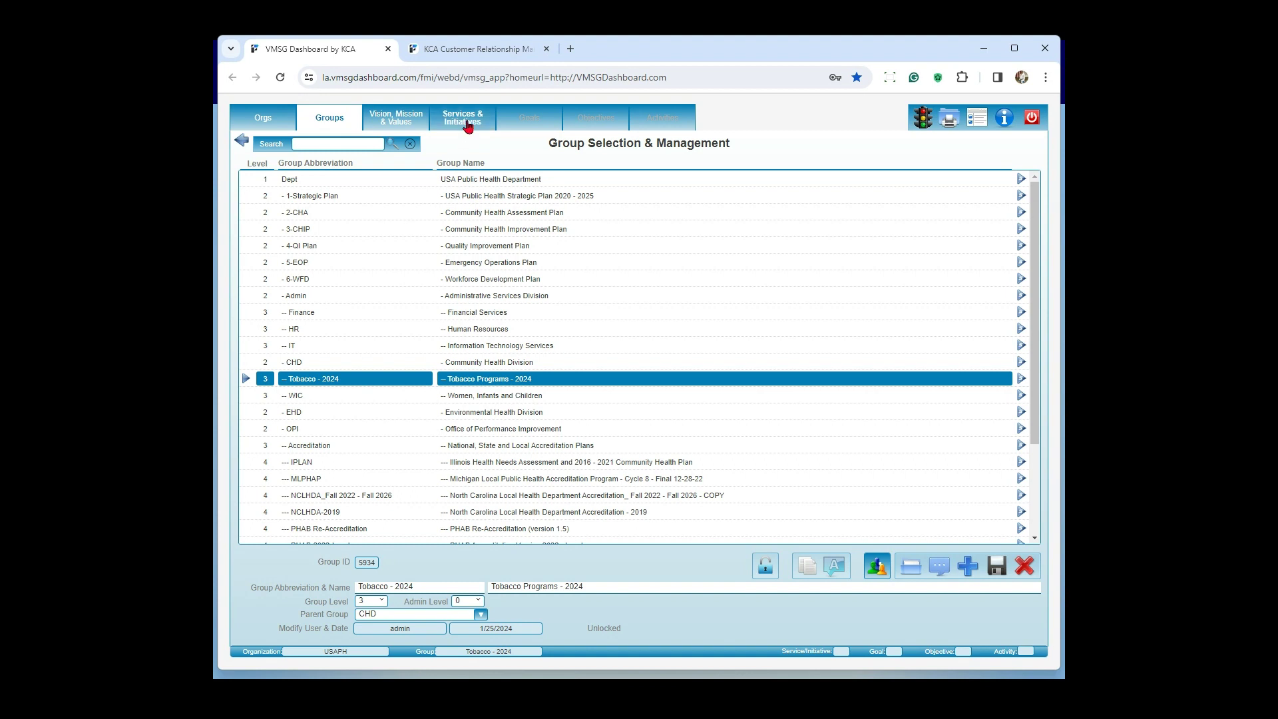
Step: Open the goals of the Tobacco Cessation initiative and view the status colour options for the goal on smoking in high schools
click(467, 126)
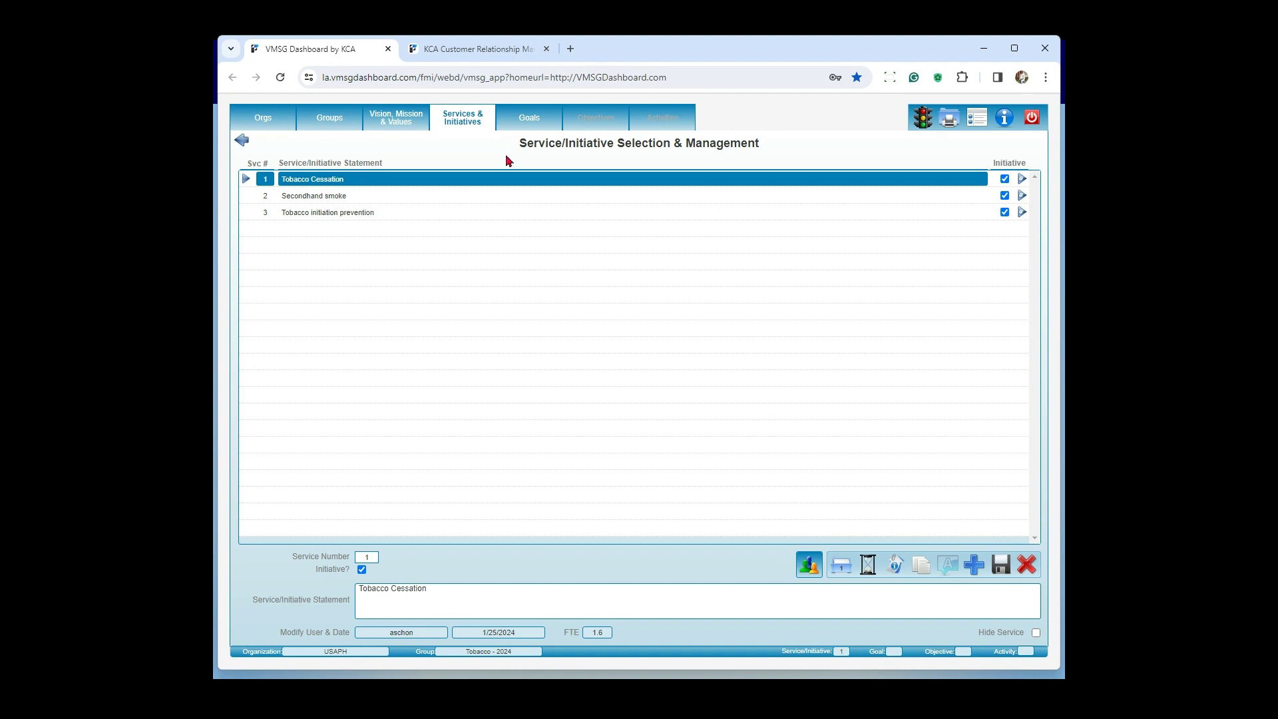
click(526, 127)
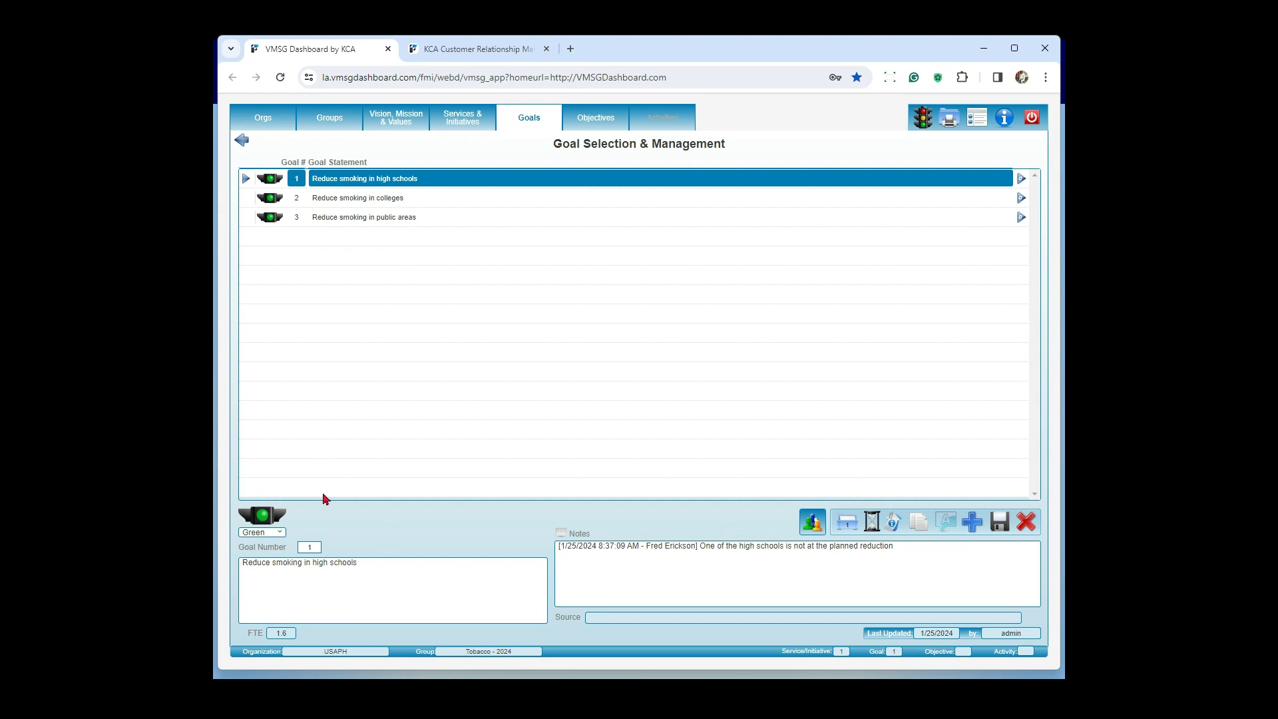
click(282, 535)
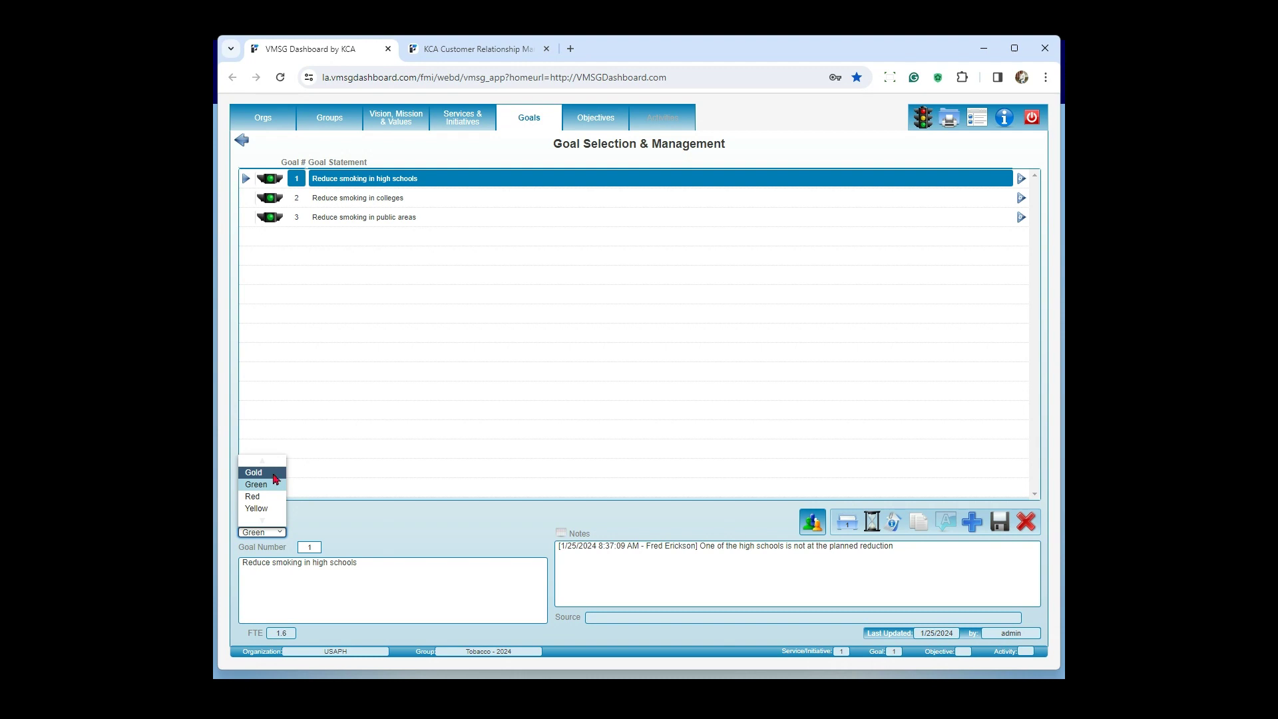
click(373, 519)
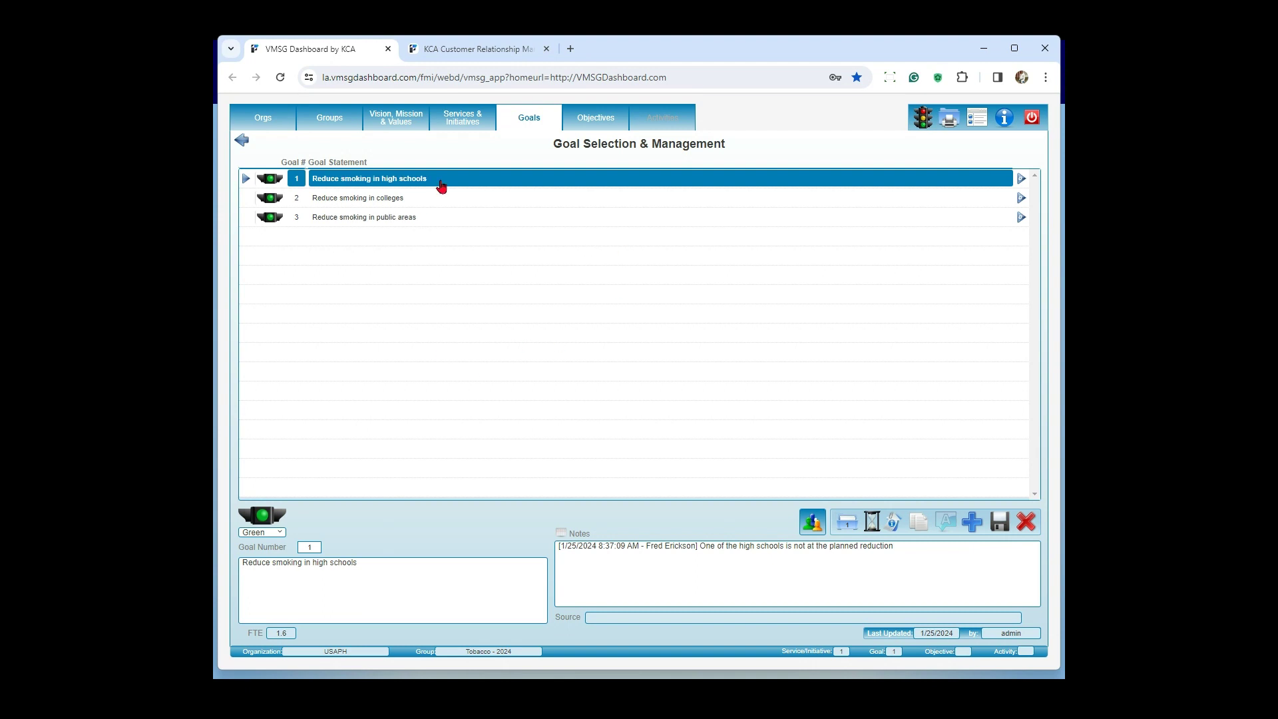
Step: Open the high-school goal's objectives and list all users available as Objective Lead for the Wayne High School objective
click(593, 120)
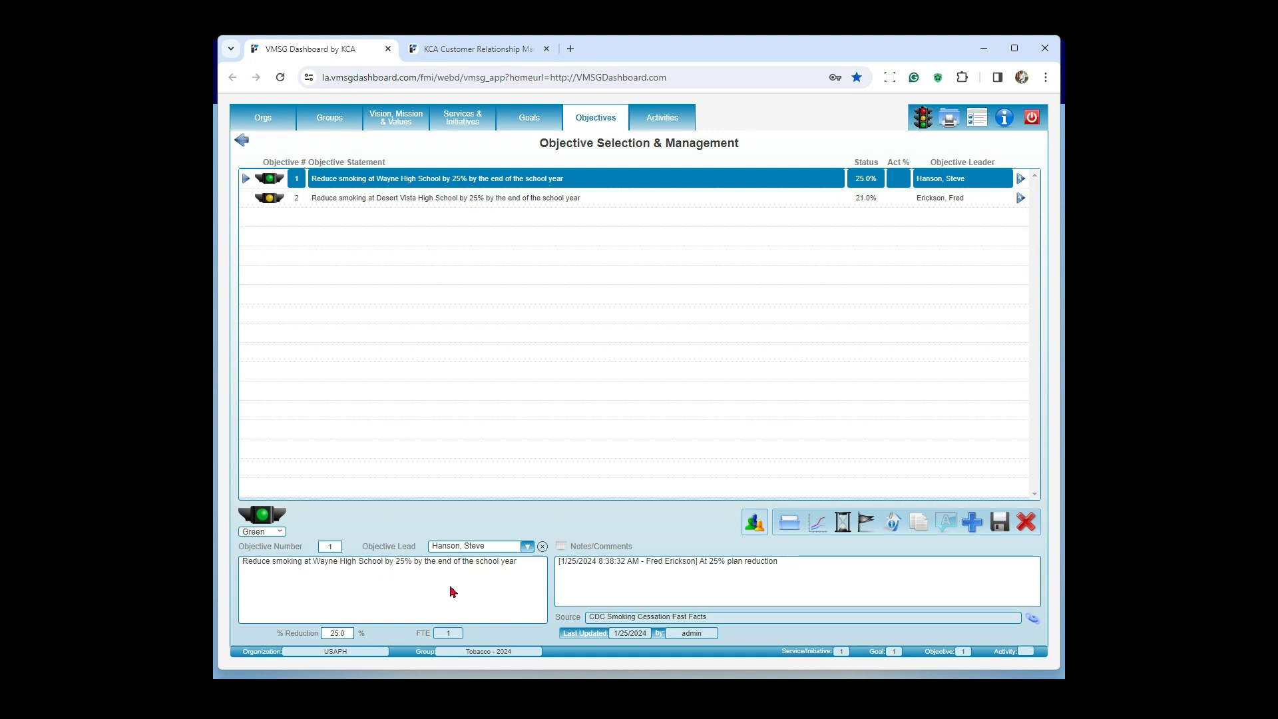
click(527, 547)
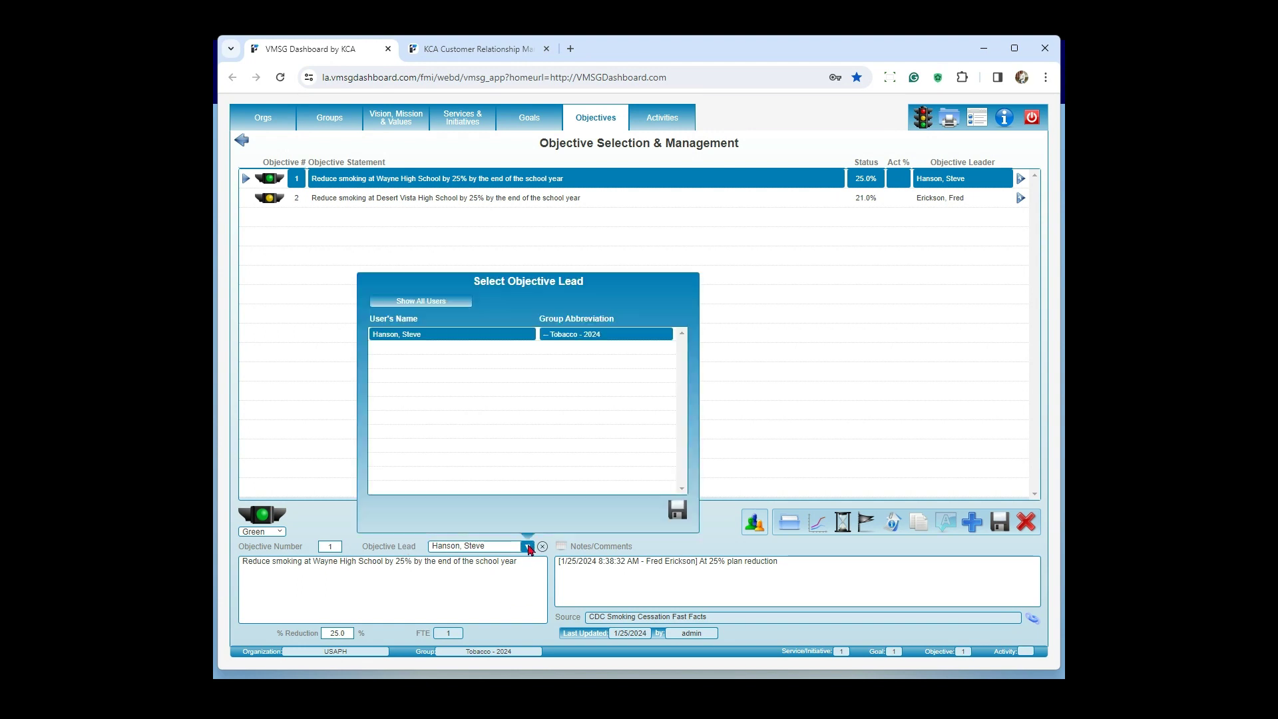
click(425, 300)
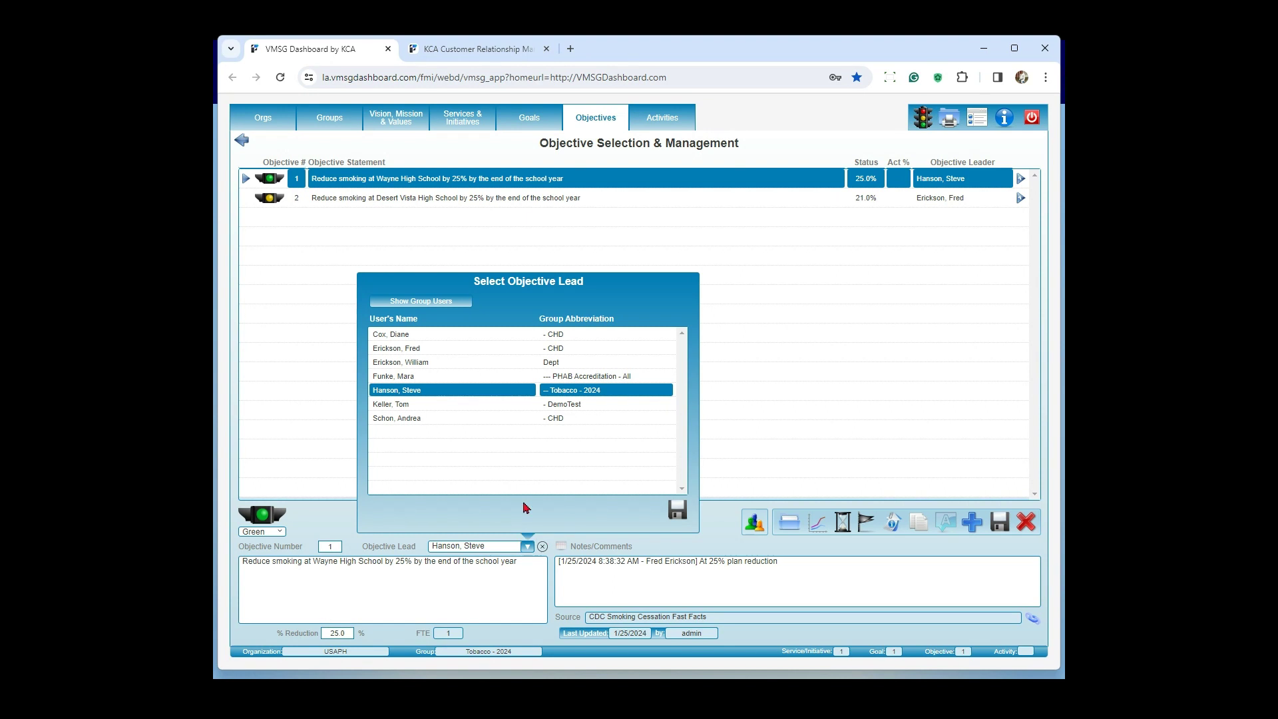
click(676, 509)
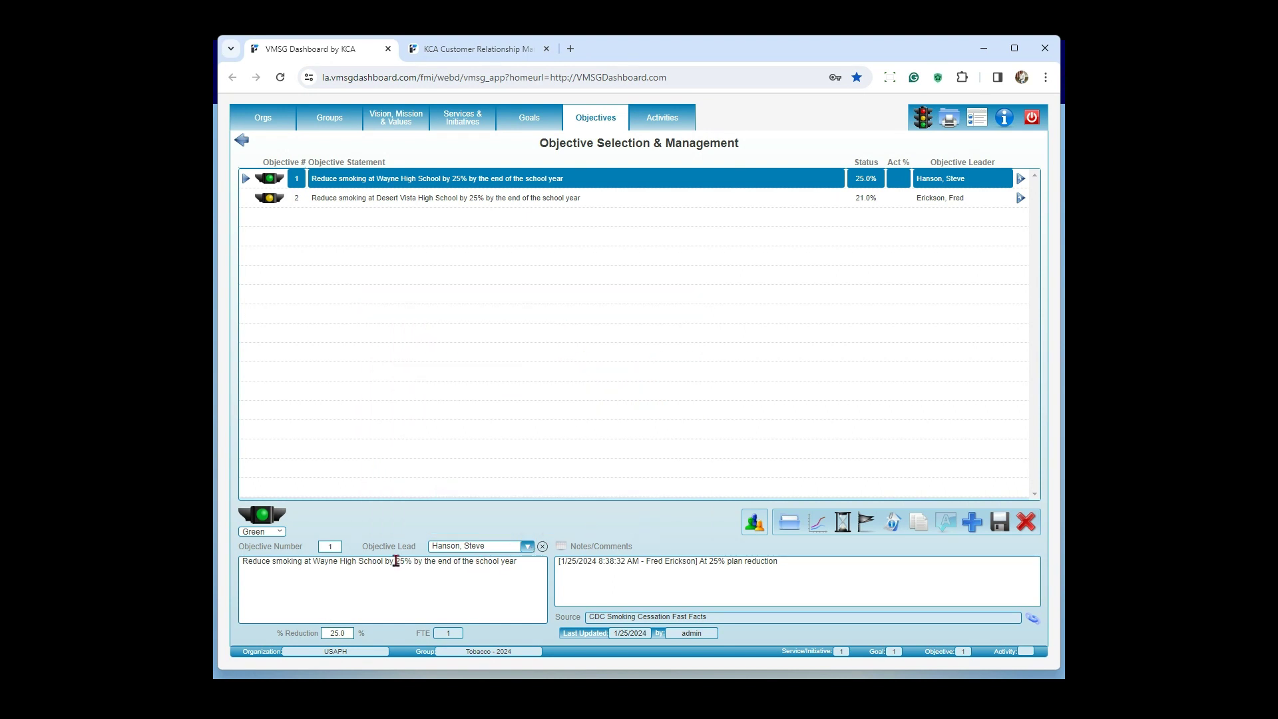
Step: Examine the 25% target in the Wayne High School objective's statement together with its % Reduction value and notes
drag(396, 561, 414, 561)
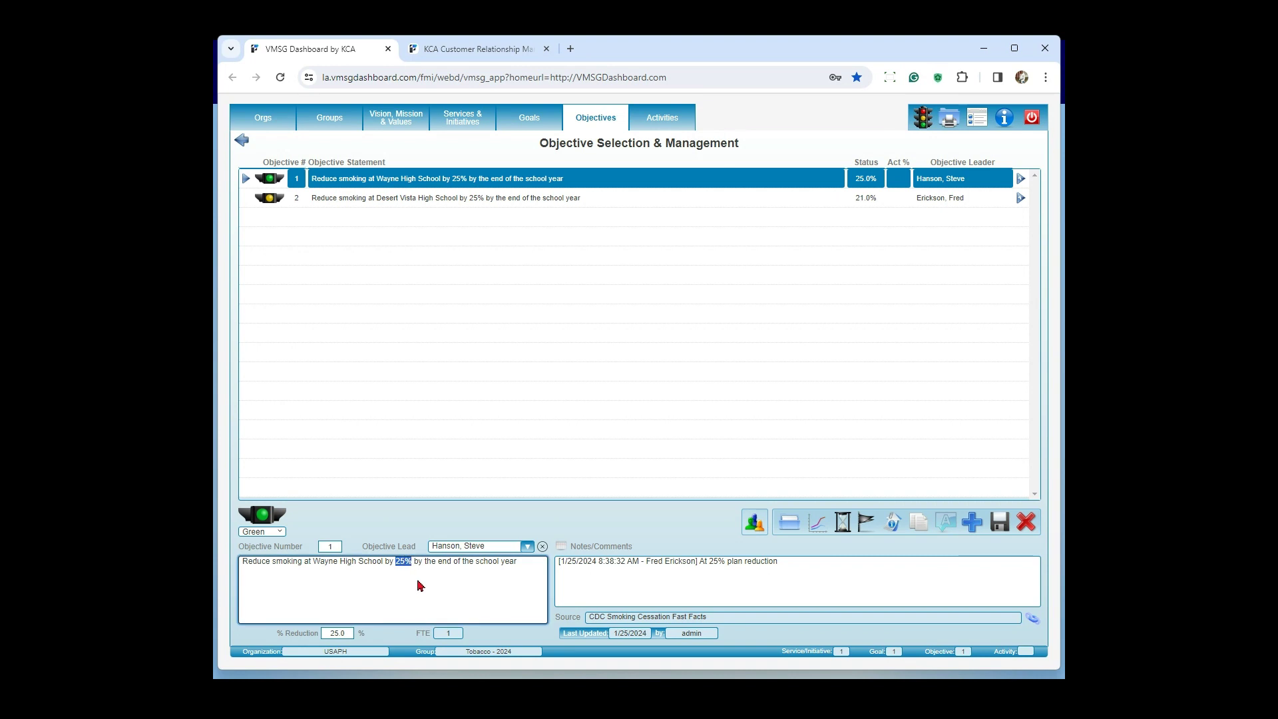
click(351, 633)
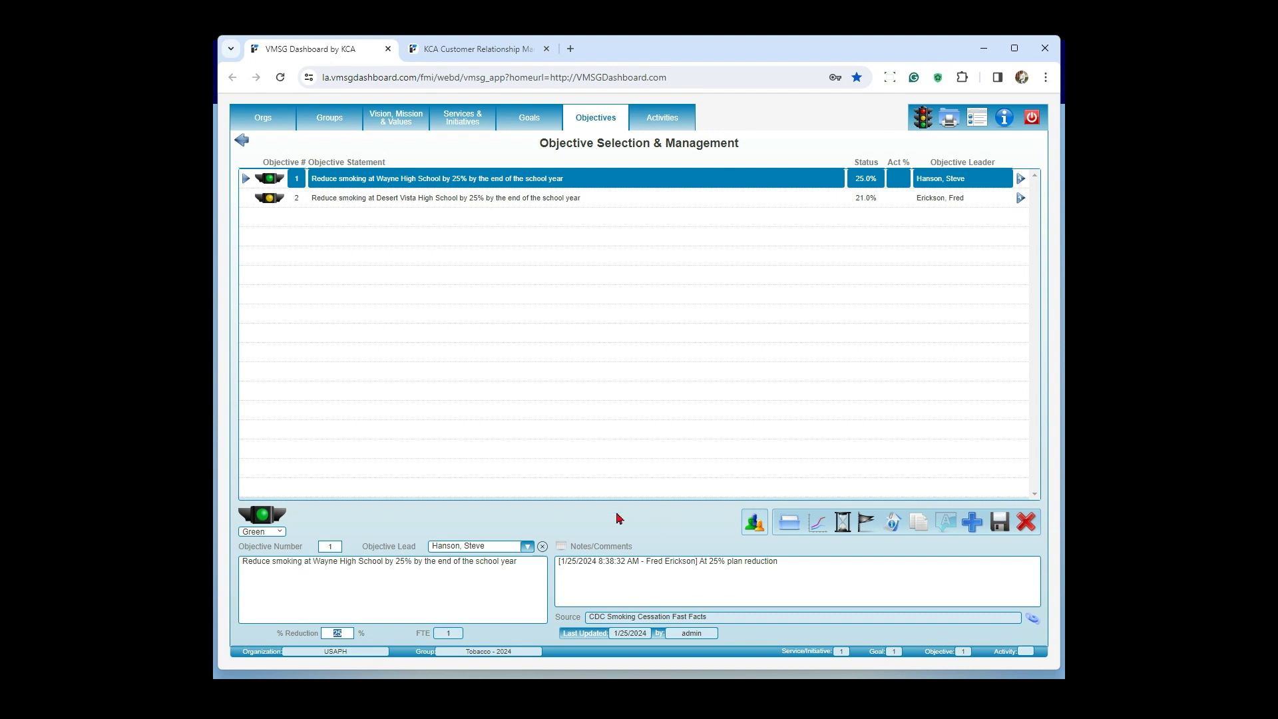
click(598, 586)
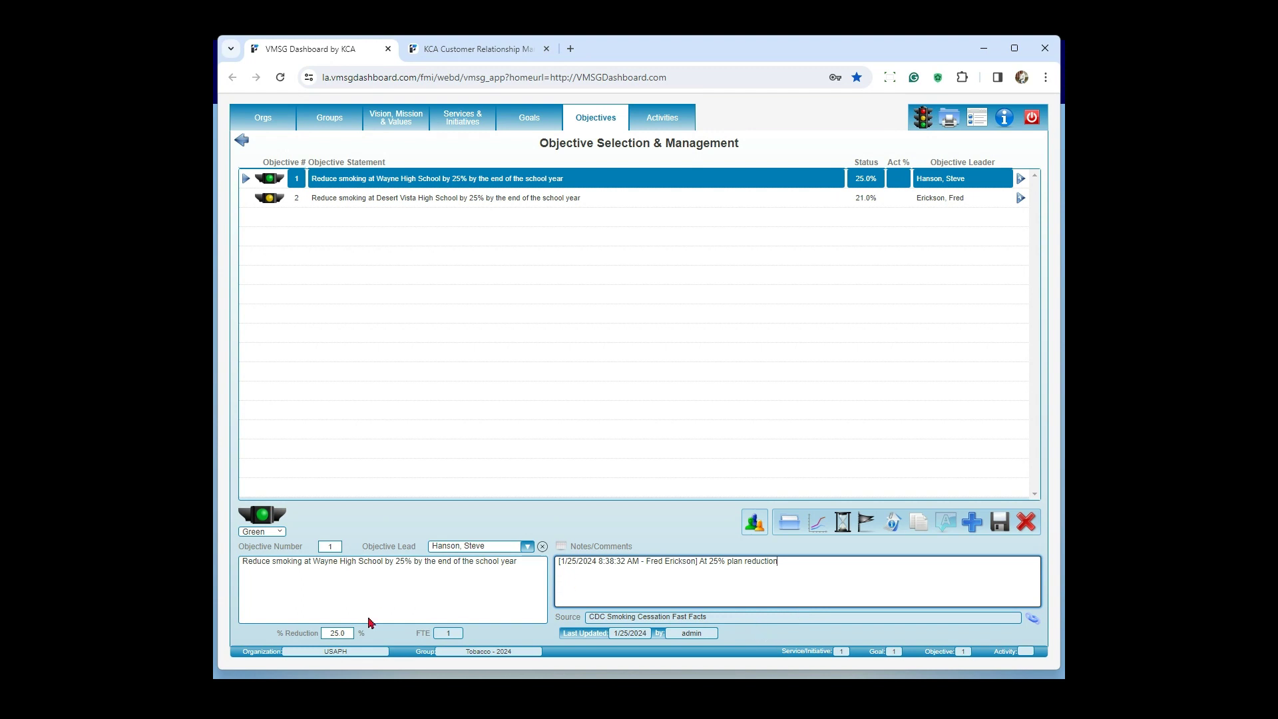
double_click(342, 633)
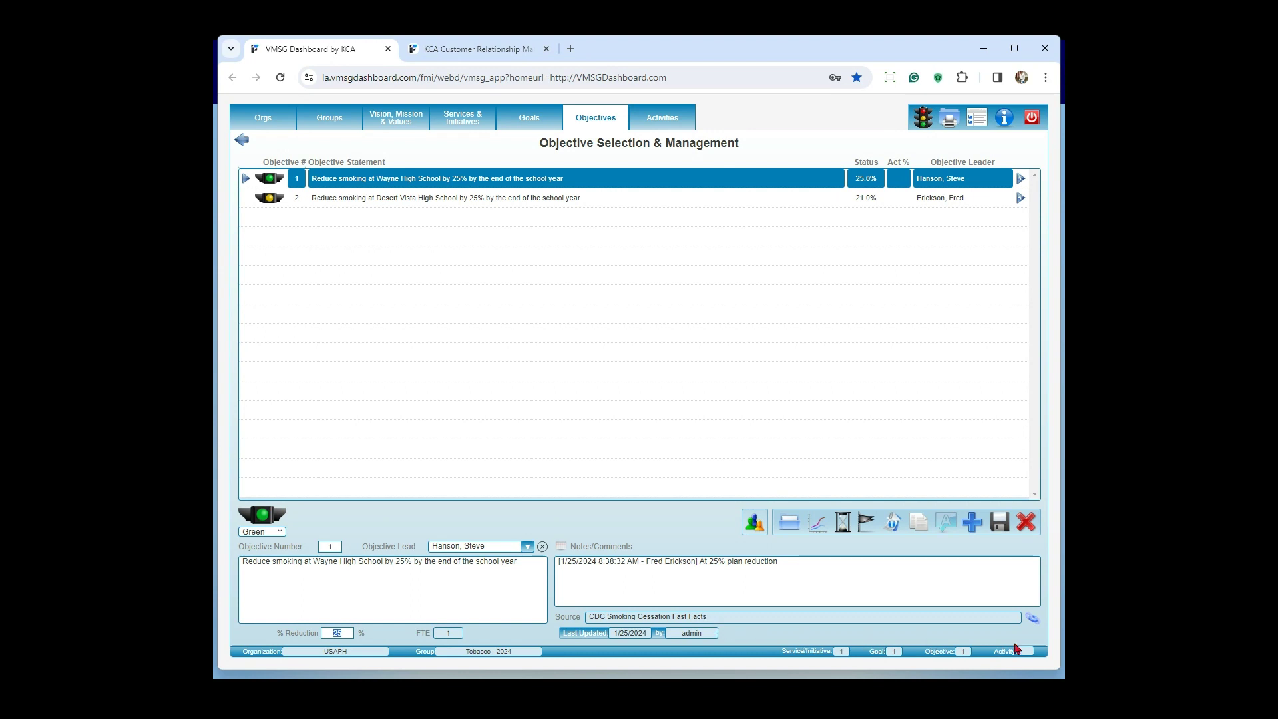
Step: Open the Wayne High School objective's CDC source page, highlight its title, and close the page
click(1032, 620)
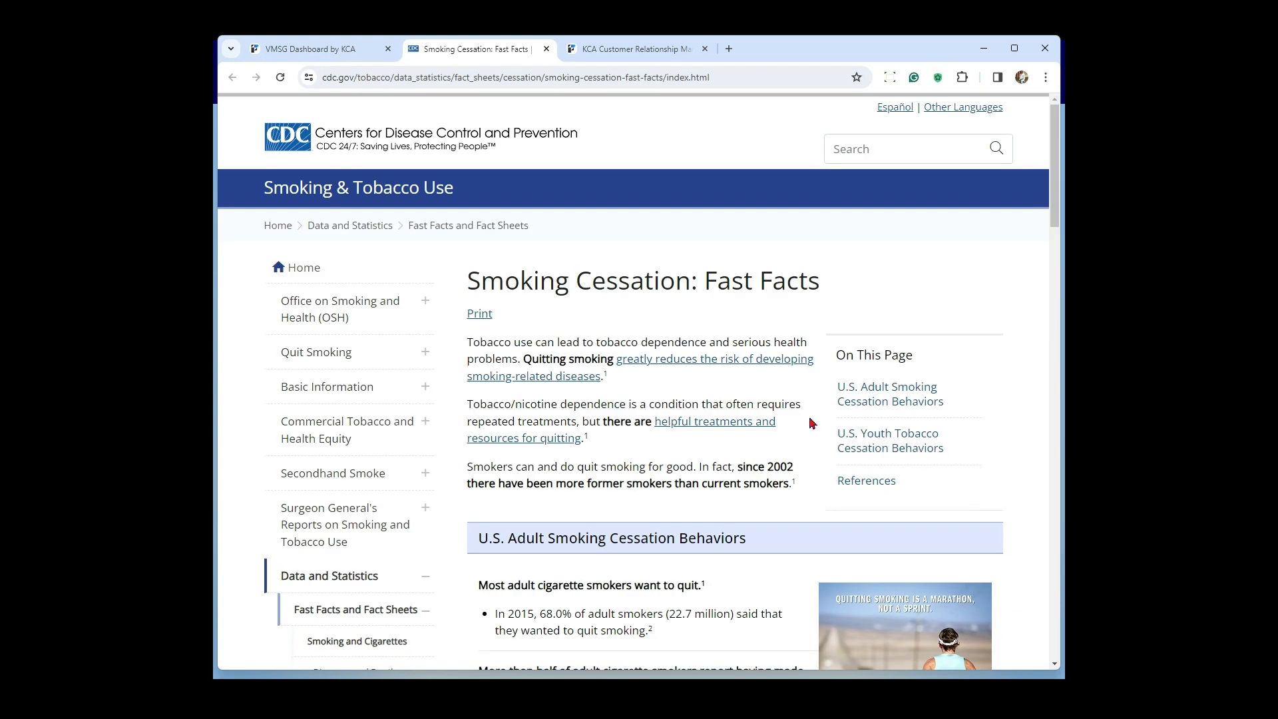
drag(825, 299, 471, 288)
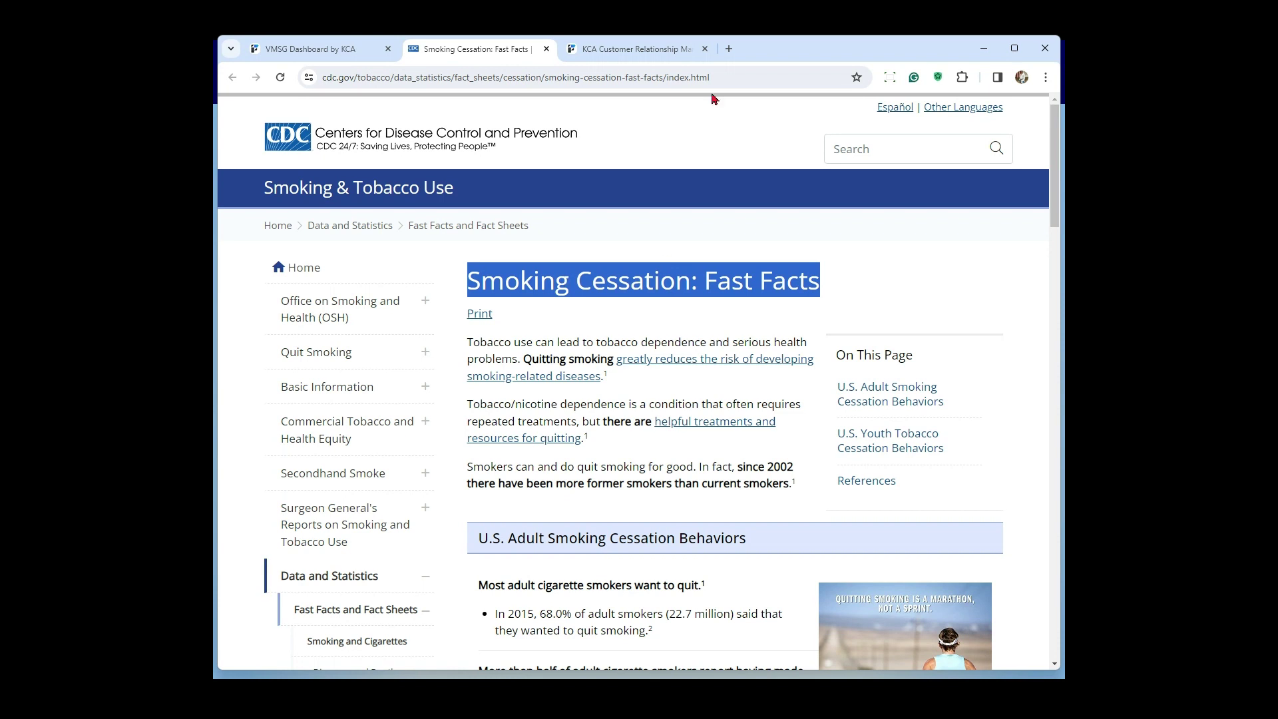
click(546, 50)
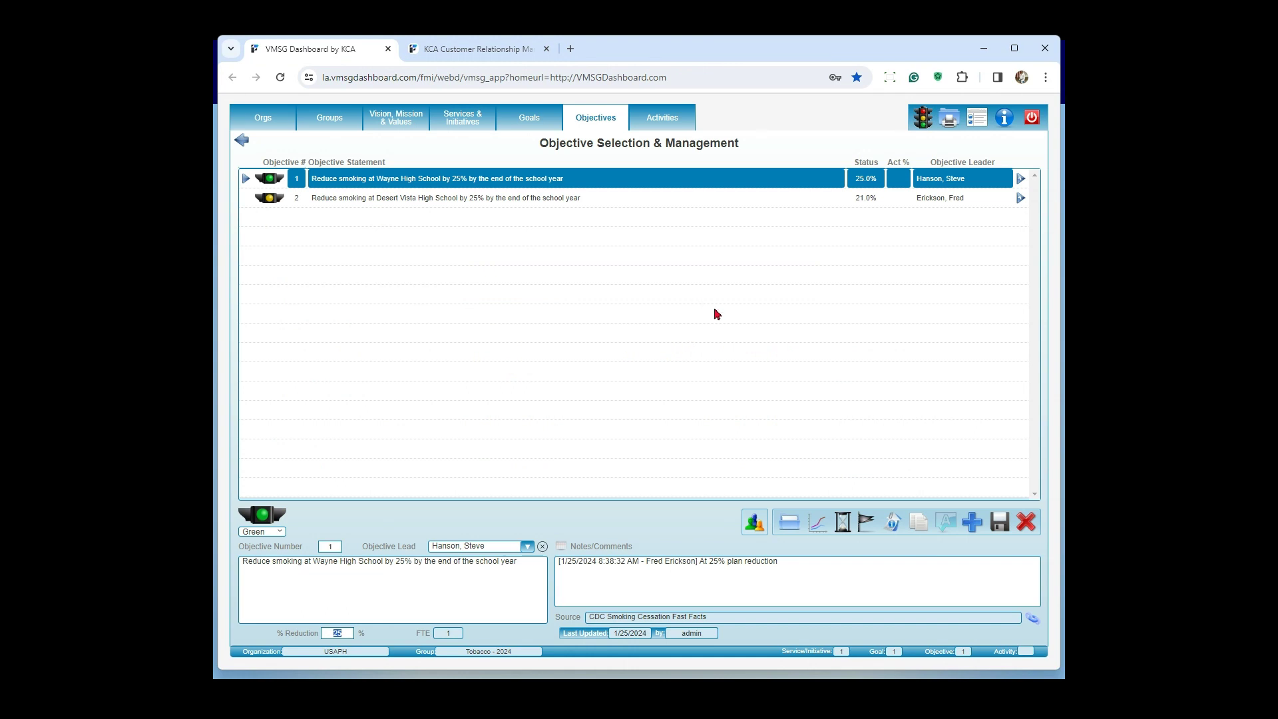
Step: Open the Wayne High School objective's activities and examine the type options and completion percentage of the training content activity
click(666, 126)
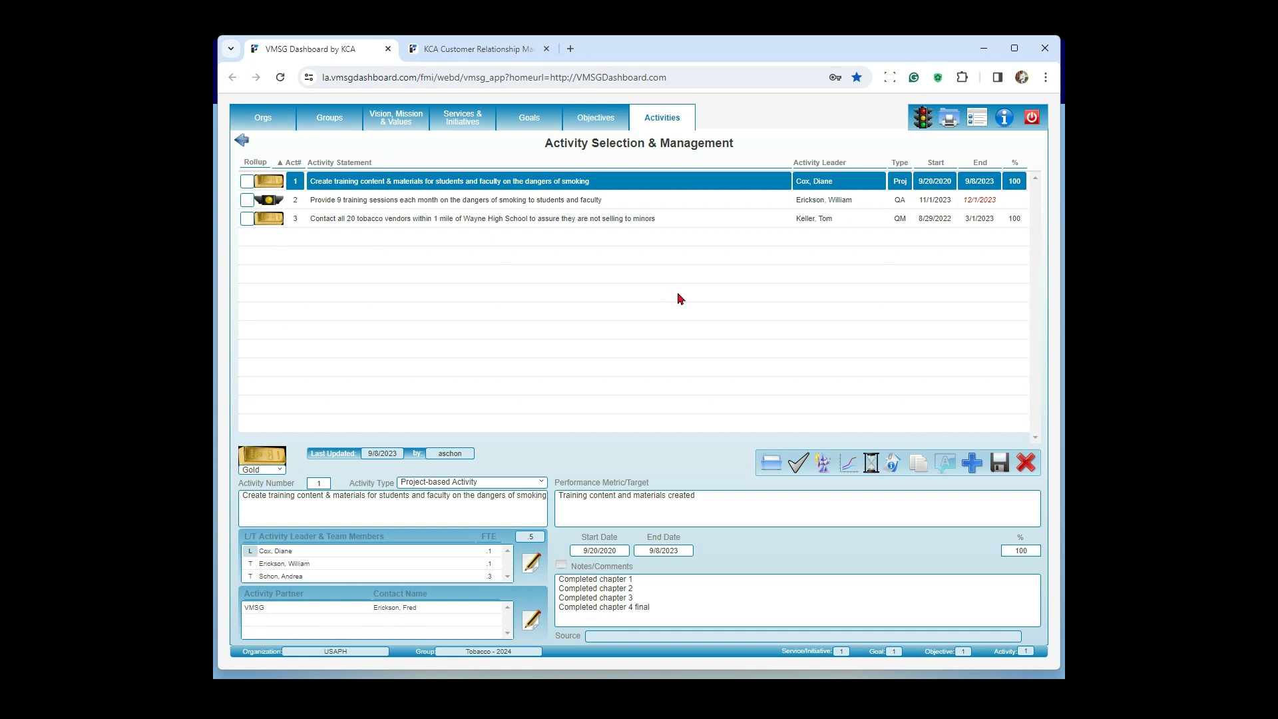
click(541, 485)
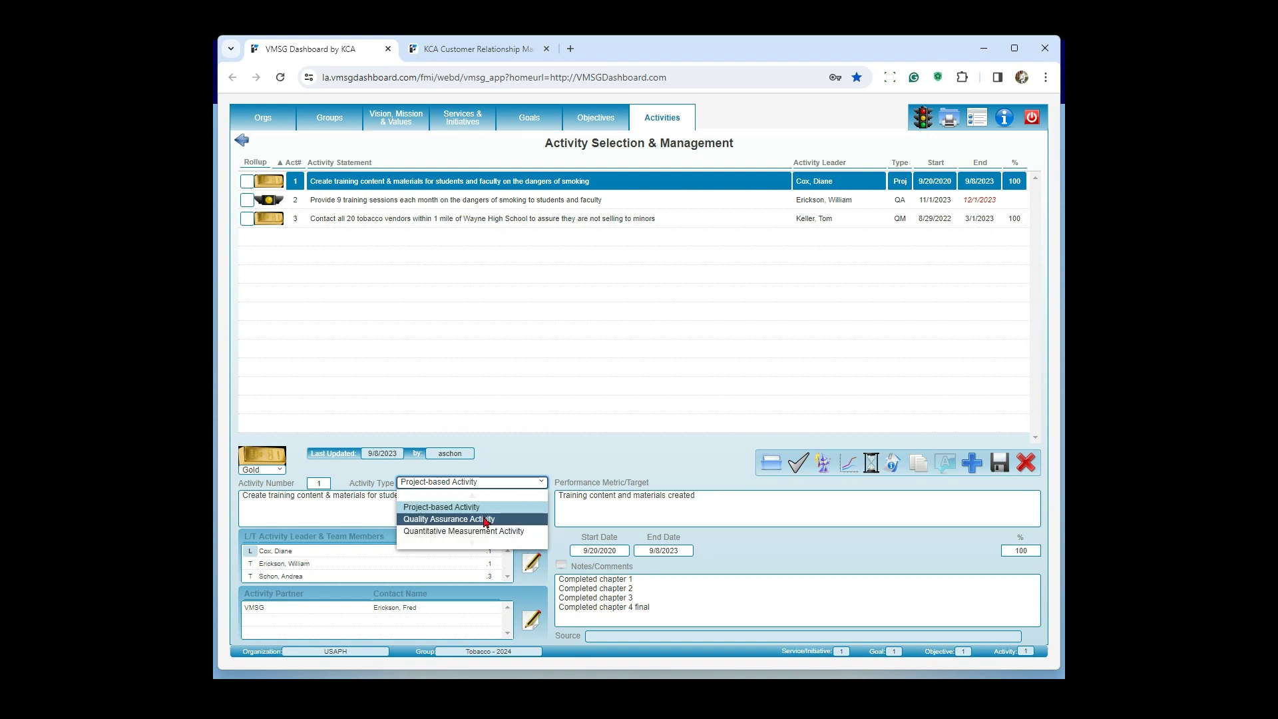
click(545, 460)
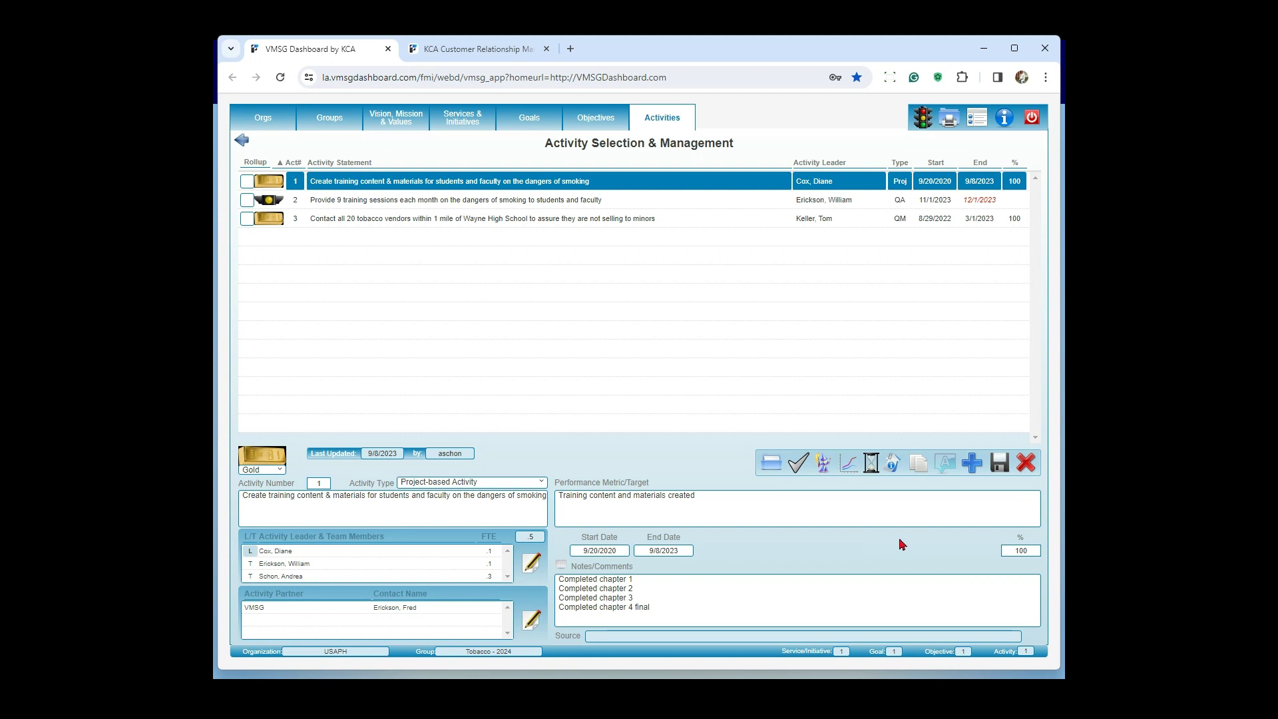
click(1019, 552)
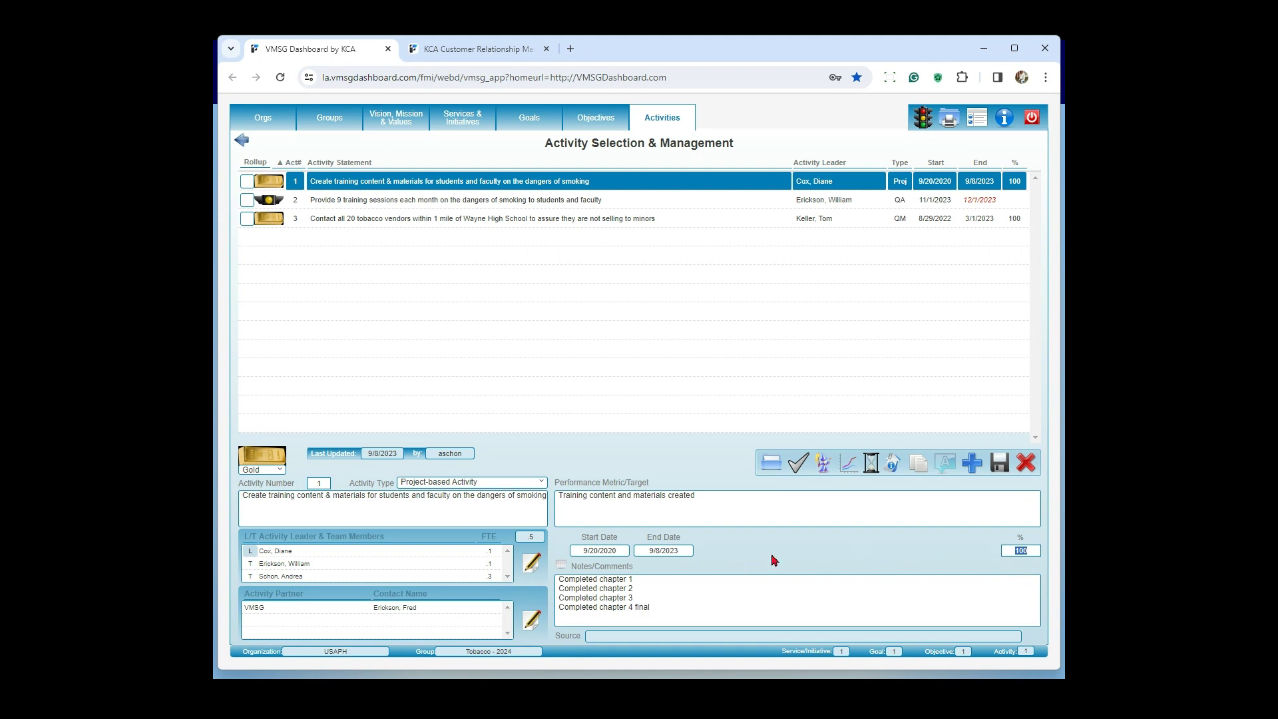
Step: View the training content activity's leader and team assignments with the group filter cleared, and return without saving
click(532, 567)
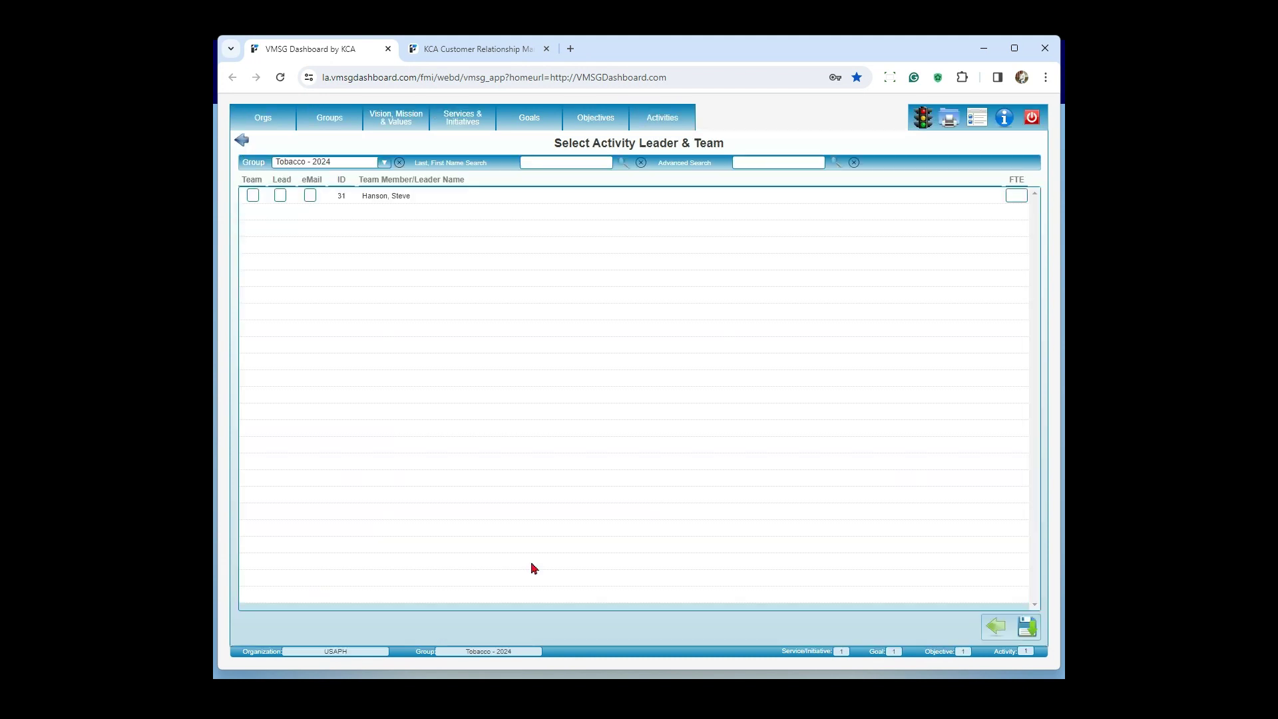
click(399, 164)
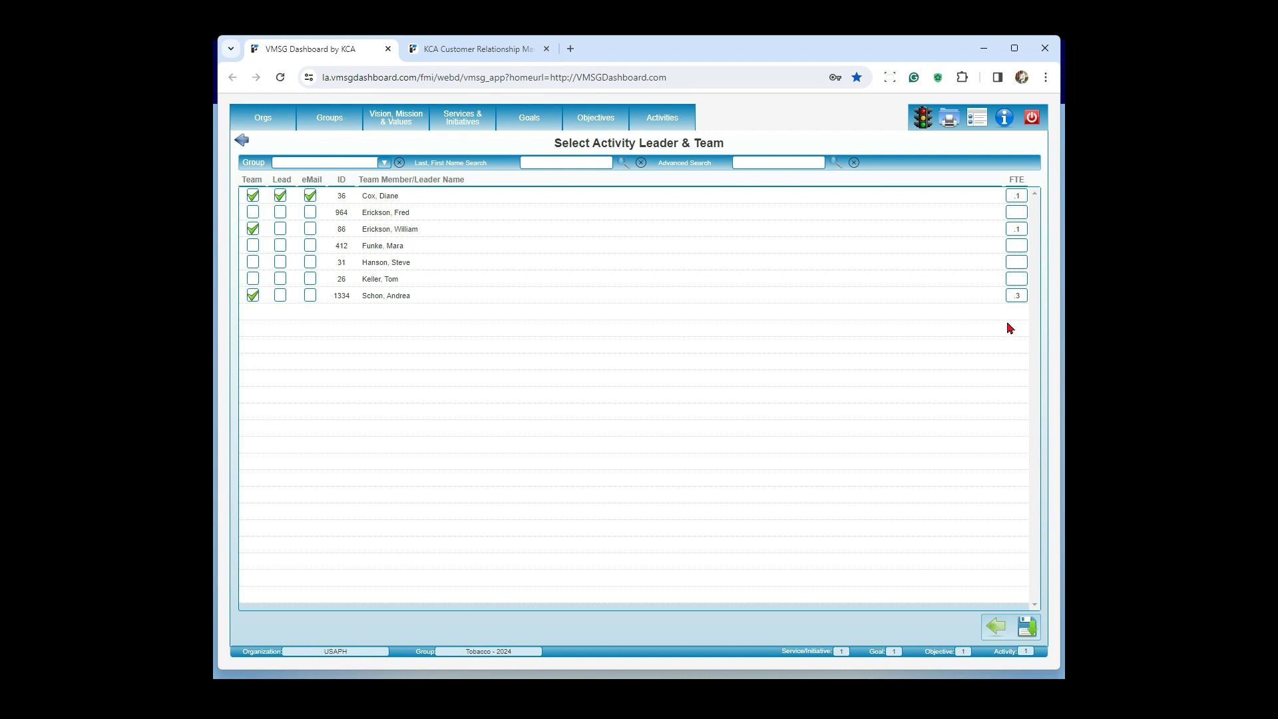
click(994, 627)
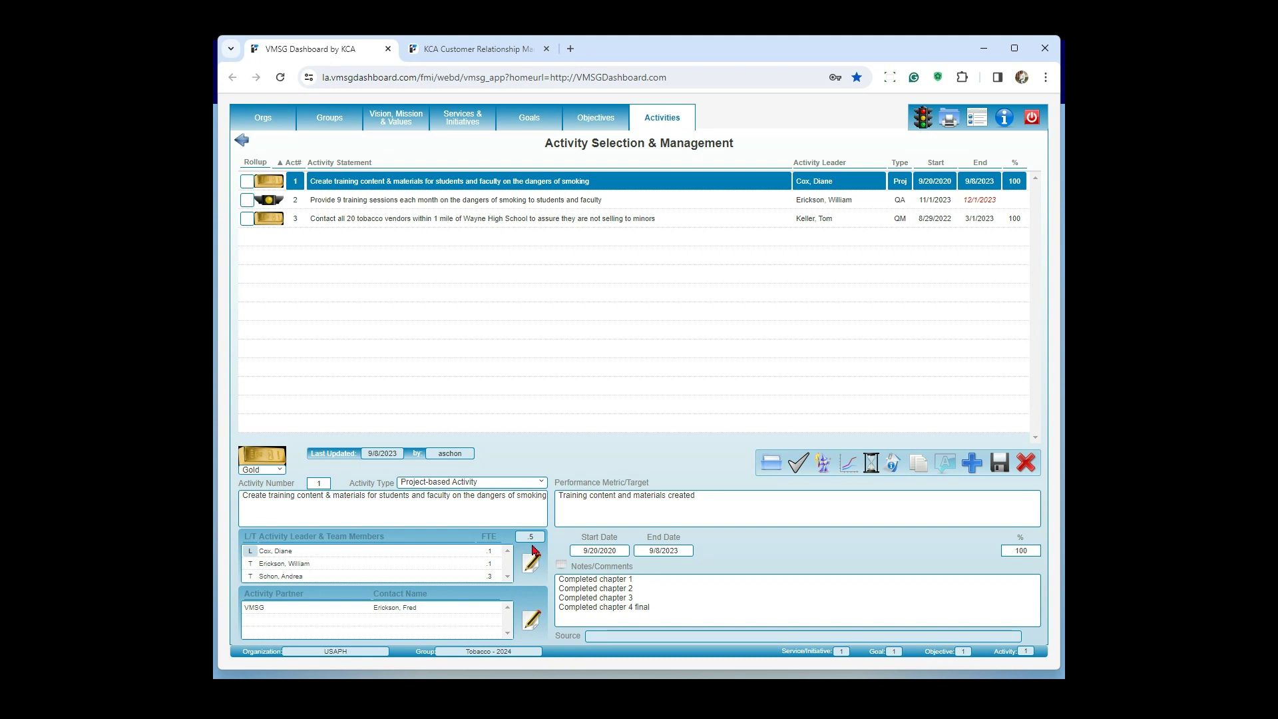
Step: Revisit the objectives list, and review the training content activity's VMSG Dashboard partner and its contact without saving
click(587, 123)
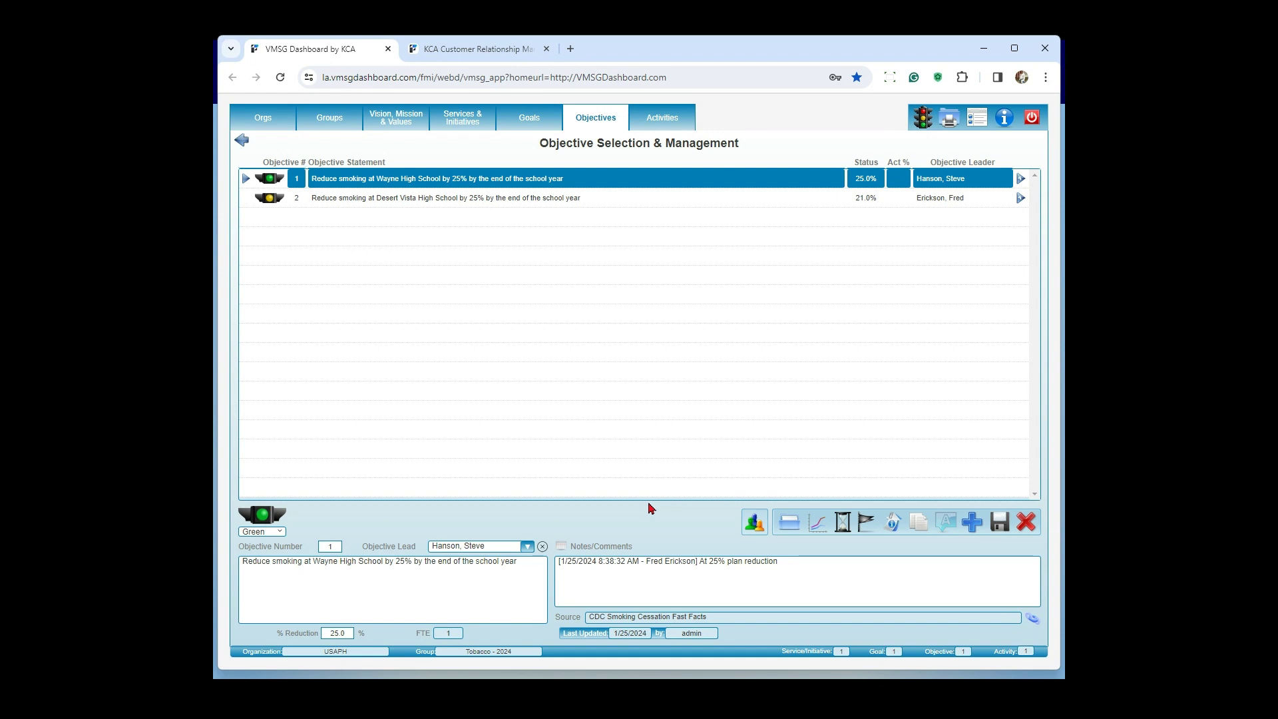
click(673, 122)
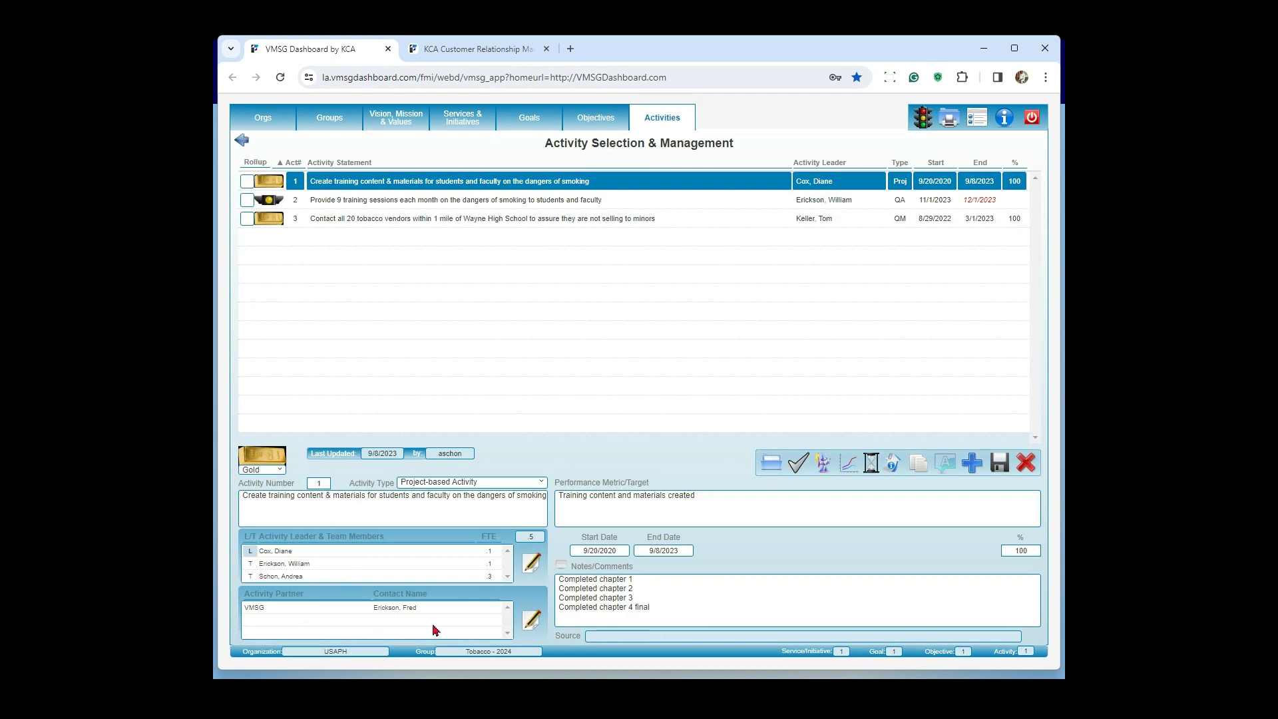
click(531, 624)
click(397, 273)
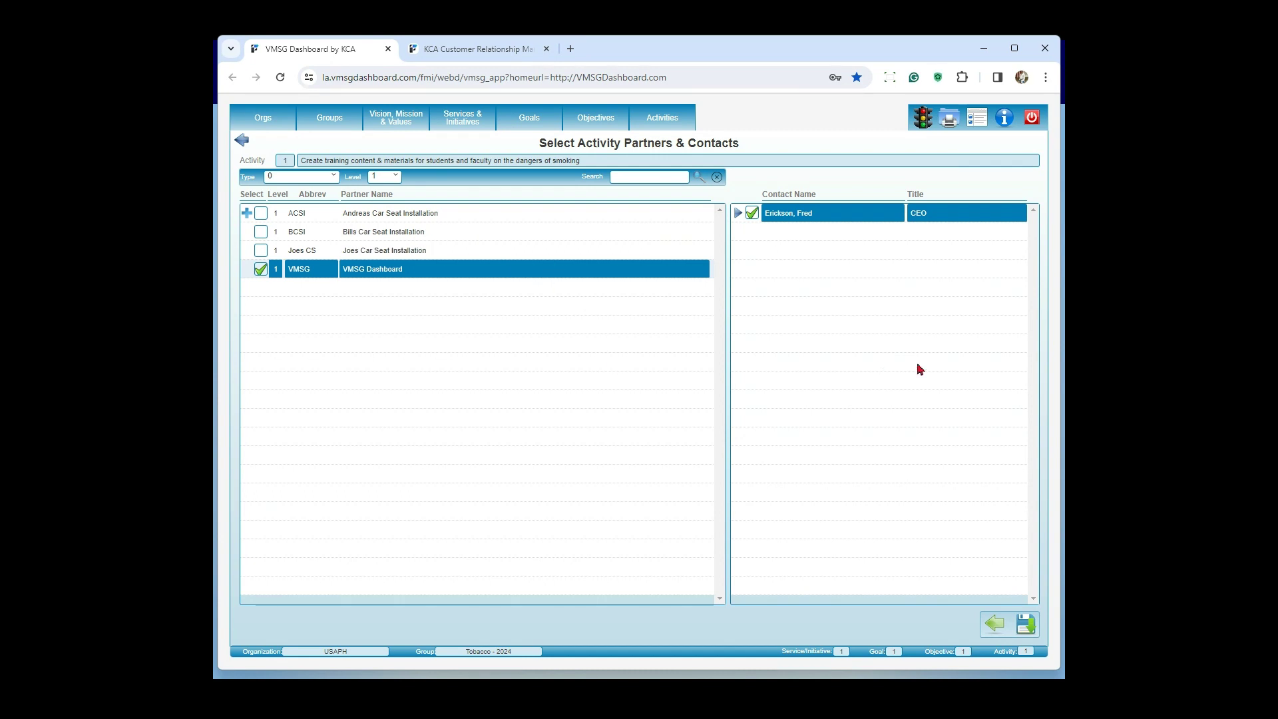
click(995, 624)
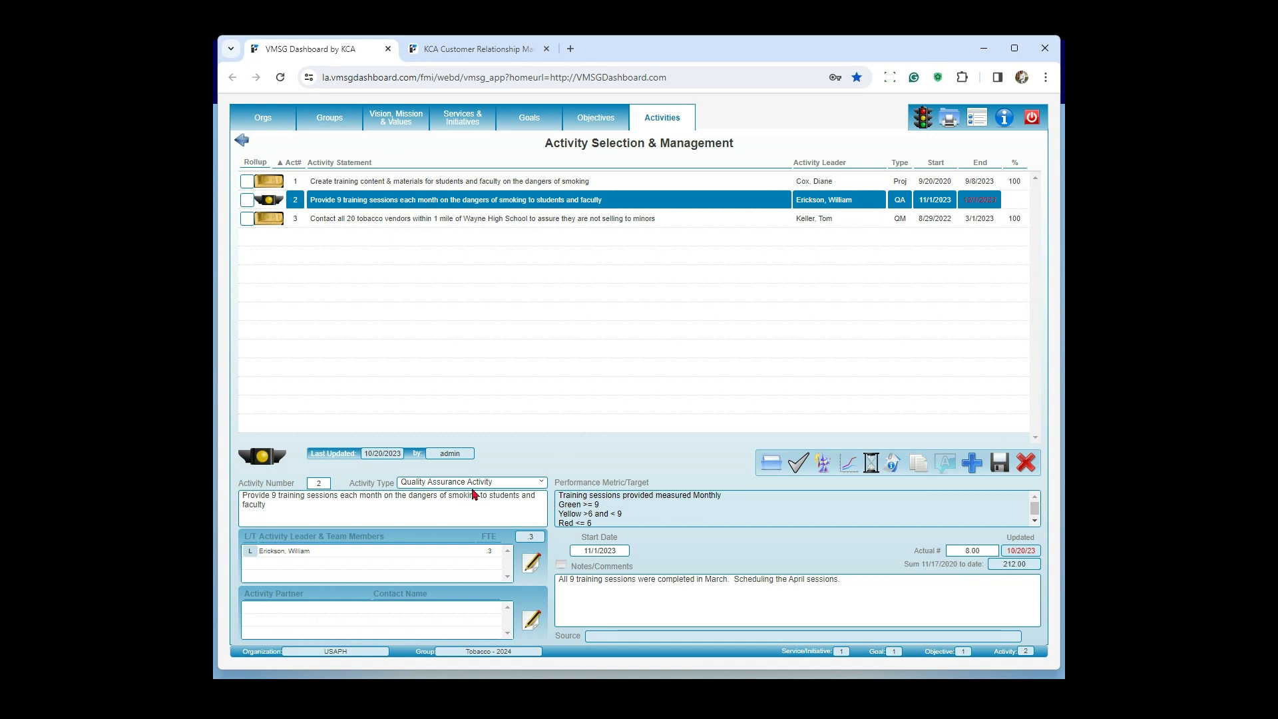
Step: Examine the measurement frequency and colour thresholds in the performance metric of the monthly training sessions activity
double_click(705, 497)
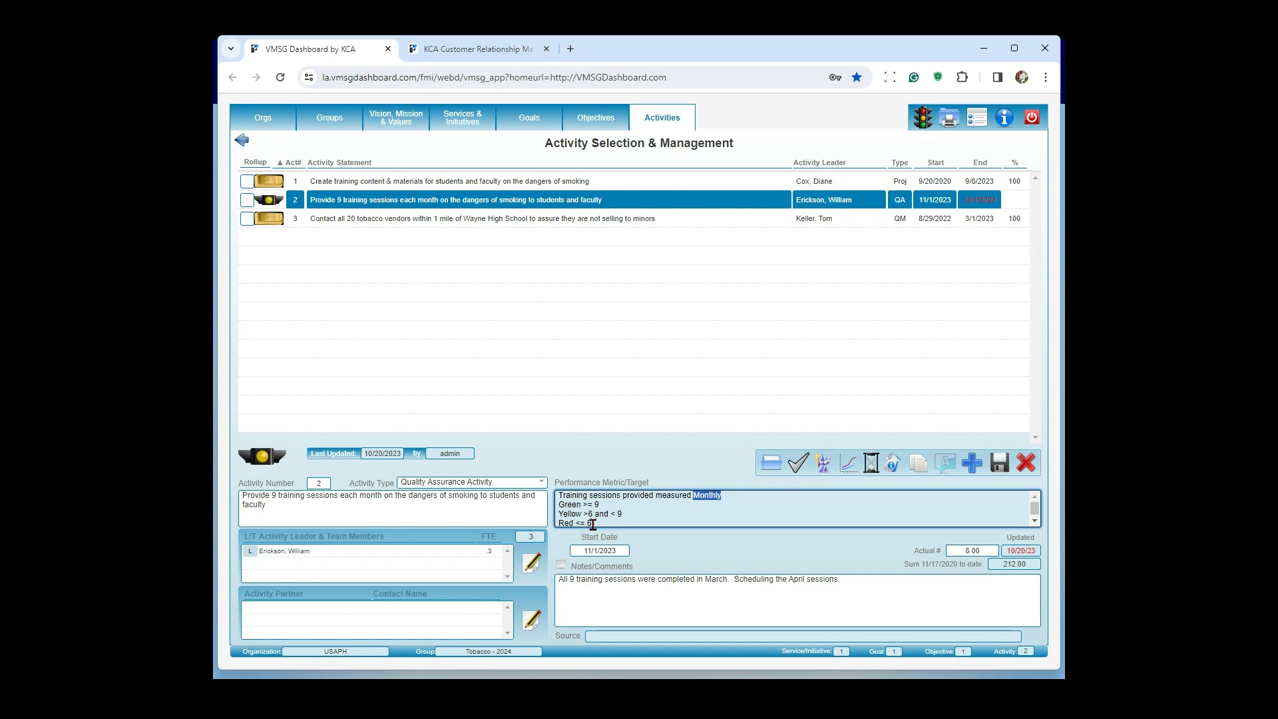
click(669, 551)
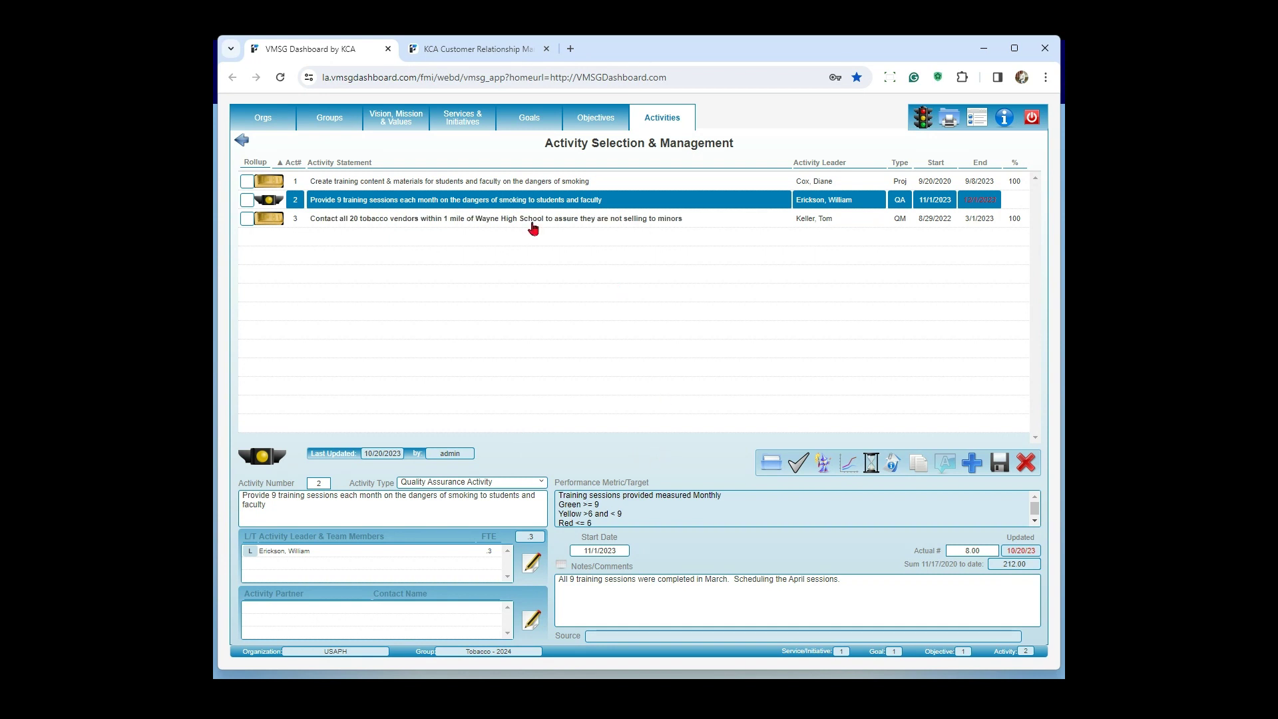
Step: Examine the tobacco vendor activity's target number in its performance metric, and switch to the Operational Planning presentation
click(533, 219)
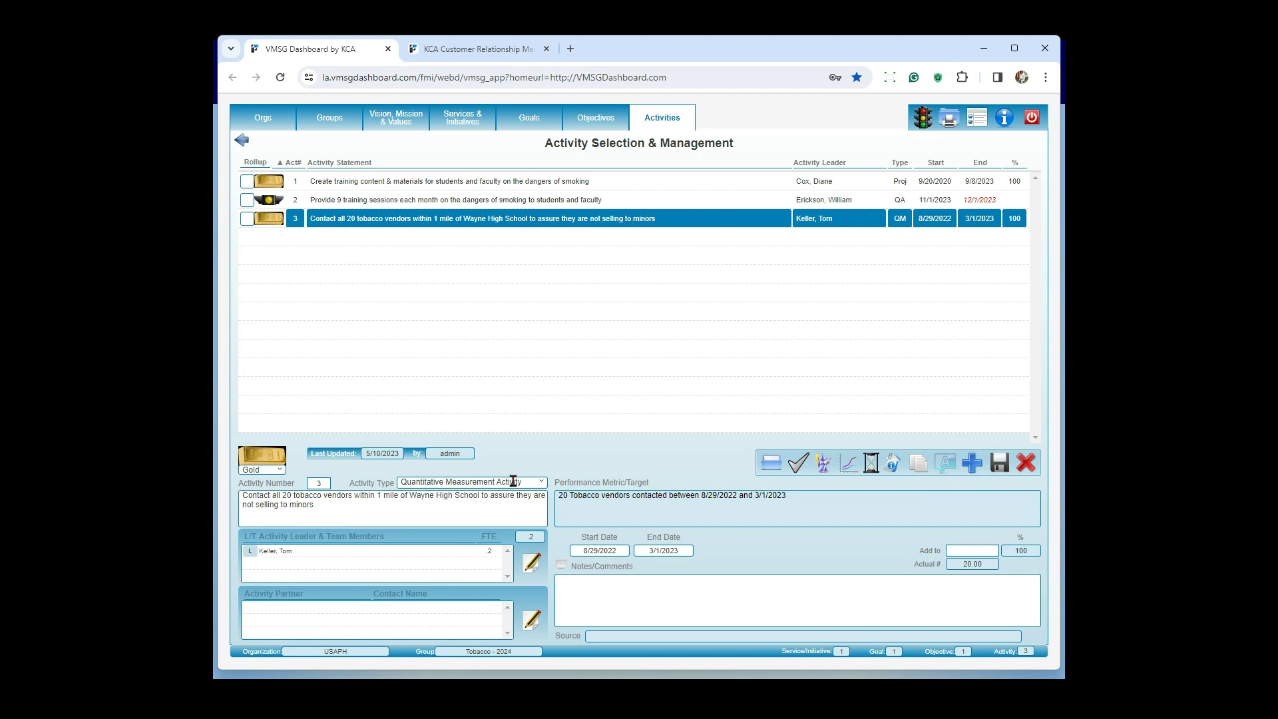
double_click(563, 496)
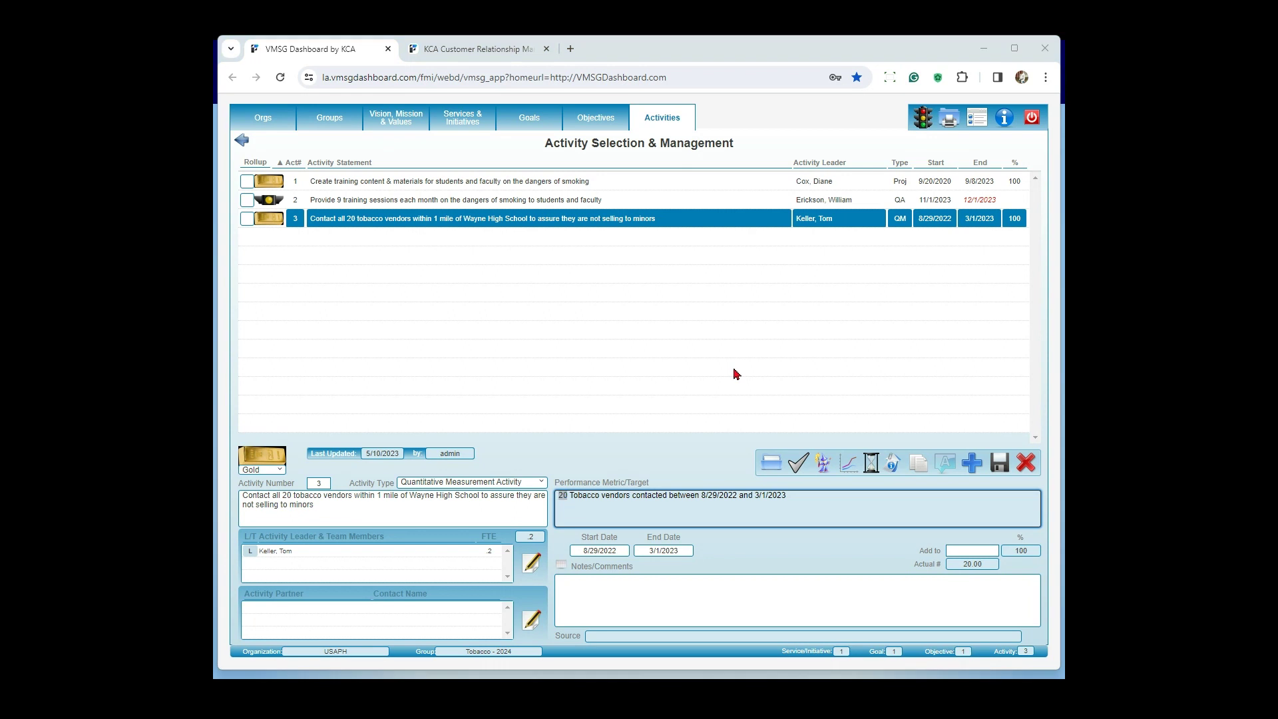
key(alt+Tab)
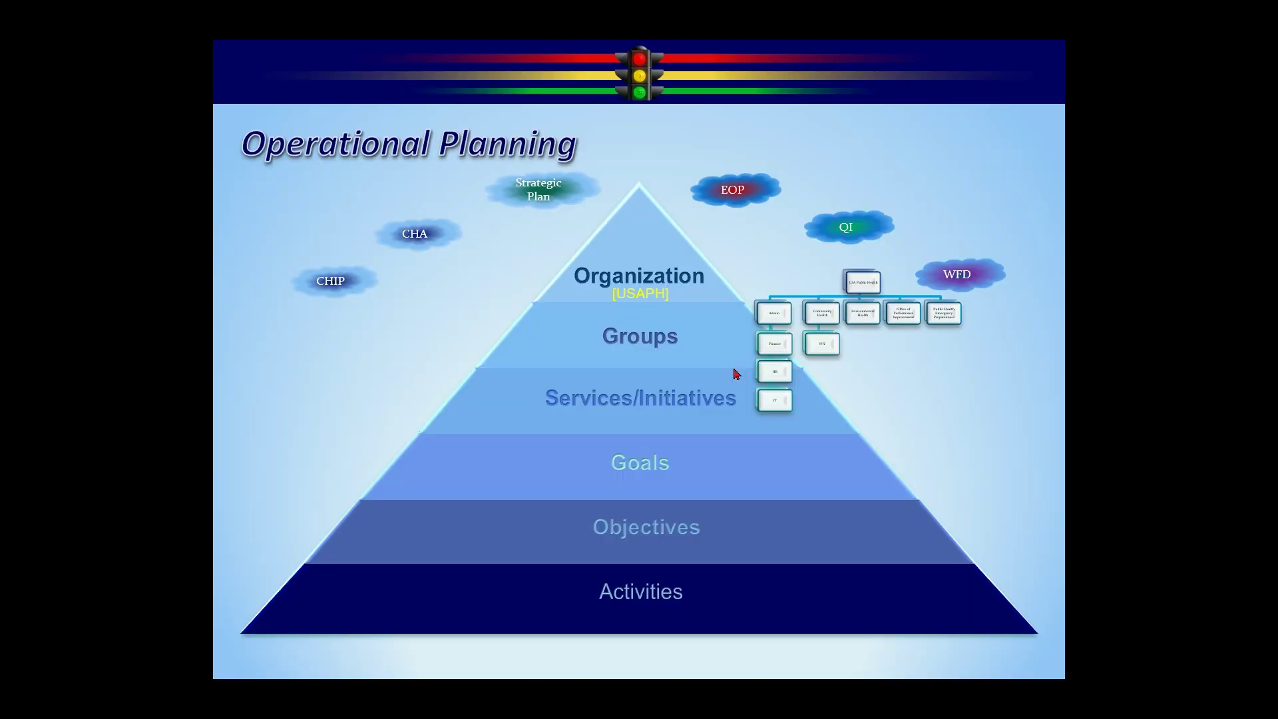
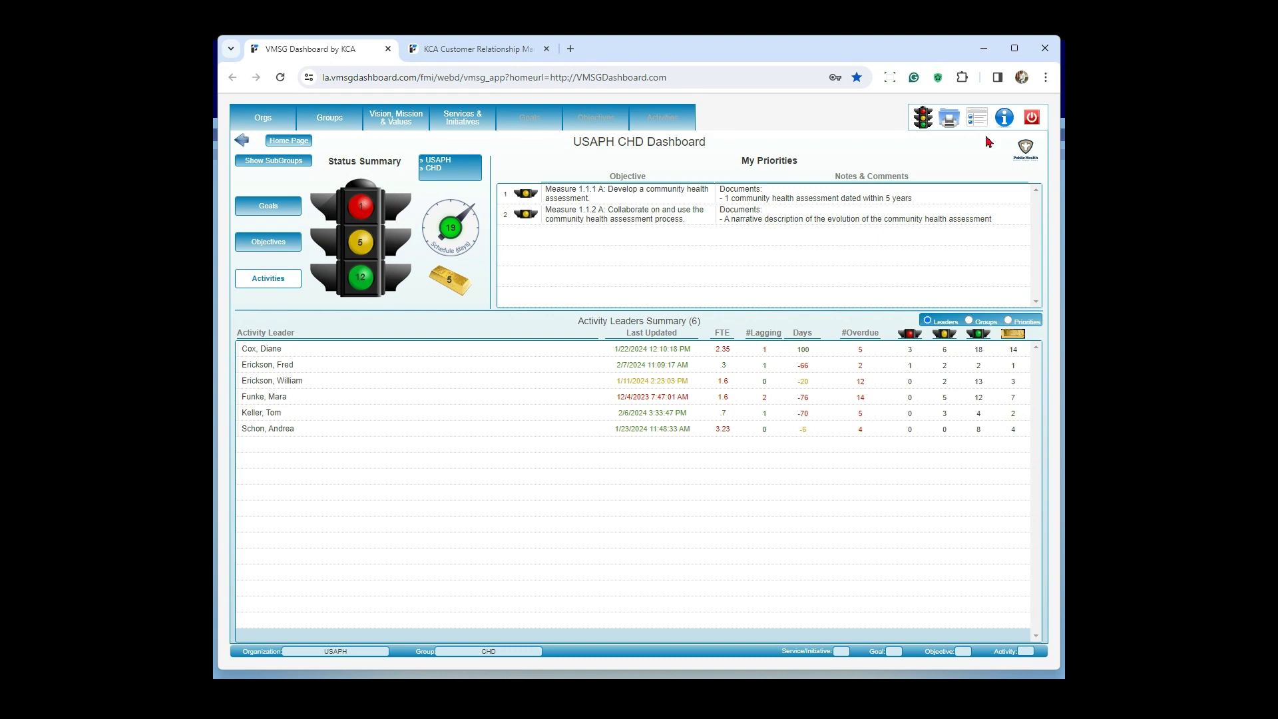
Step: Log off from the dashboard and open the login form again from the VMSG Dashboard website
click(1032, 119)
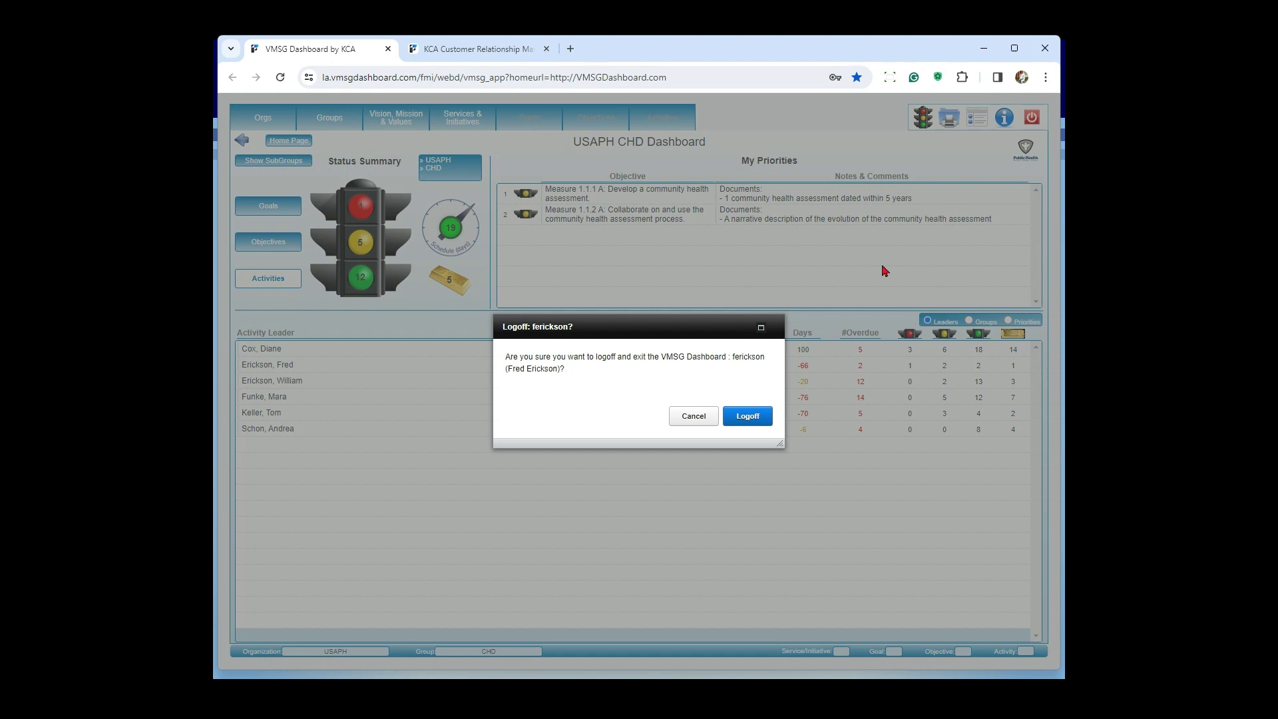
click(765, 416)
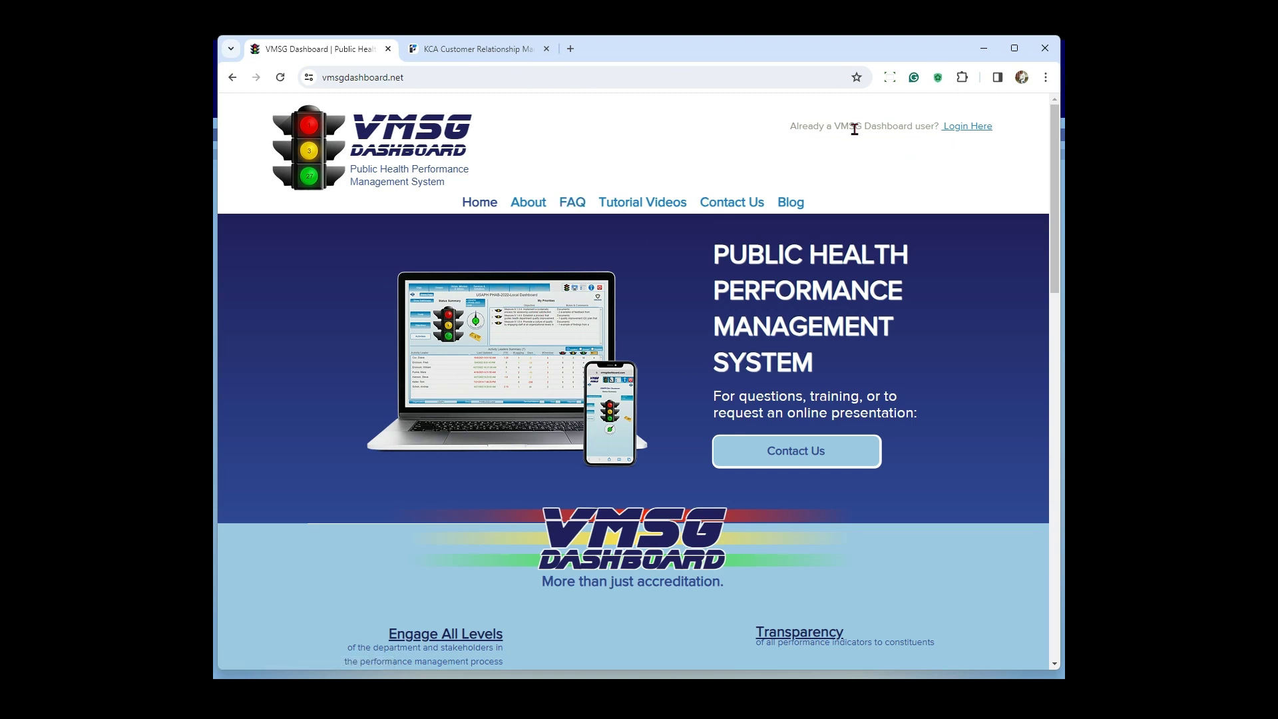
click(965, 131)
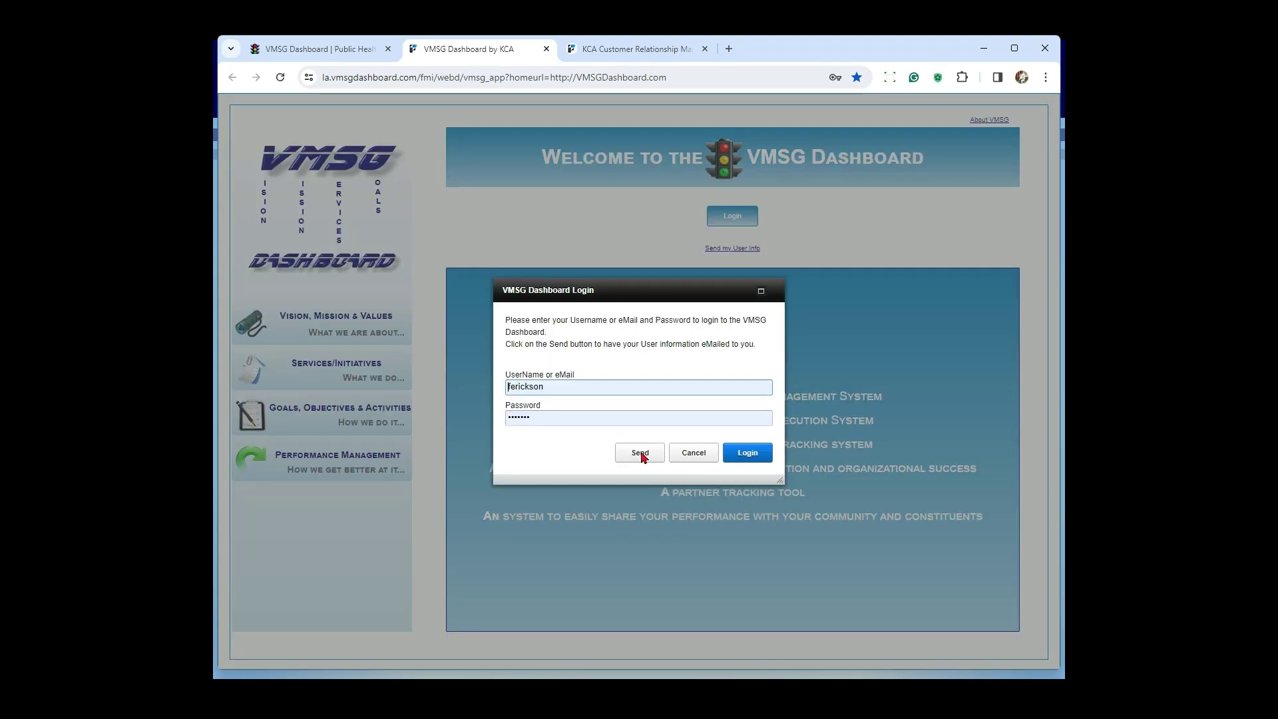
Step: Request the forgotten user information by e-mail, entering the account's e-mail address, and close the confirmation
click(640, 453)
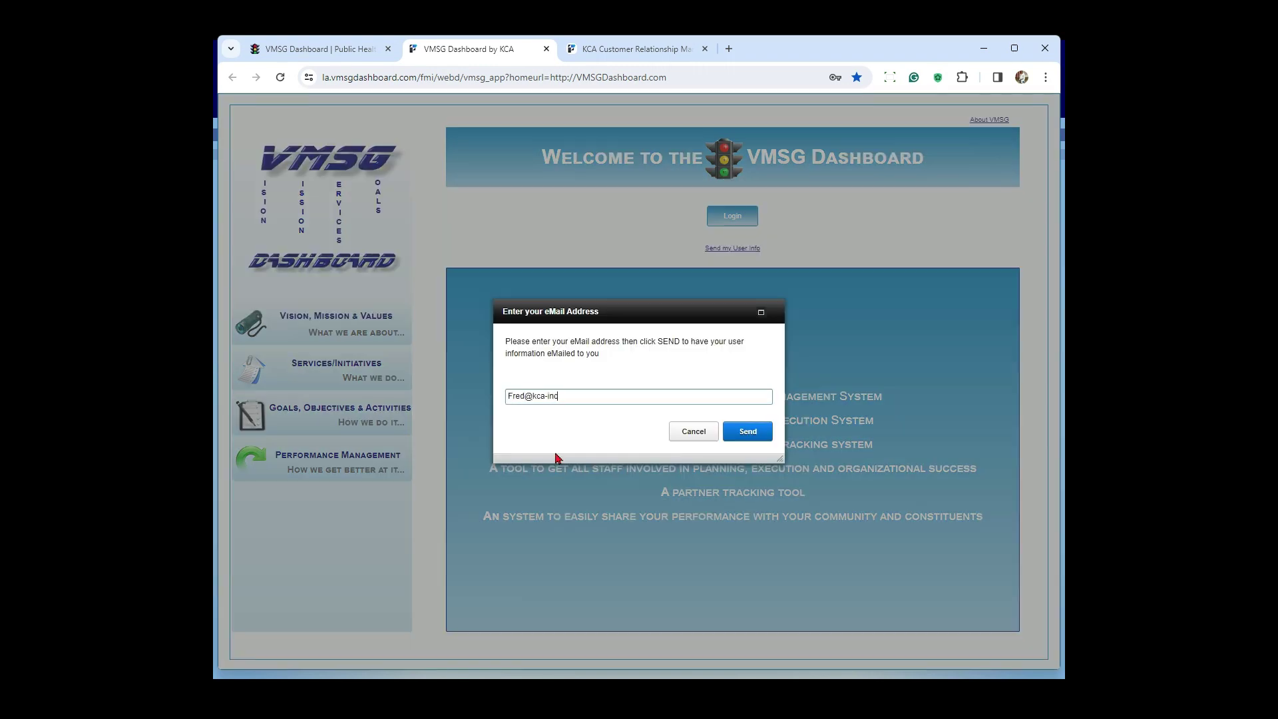
click(746, 431)
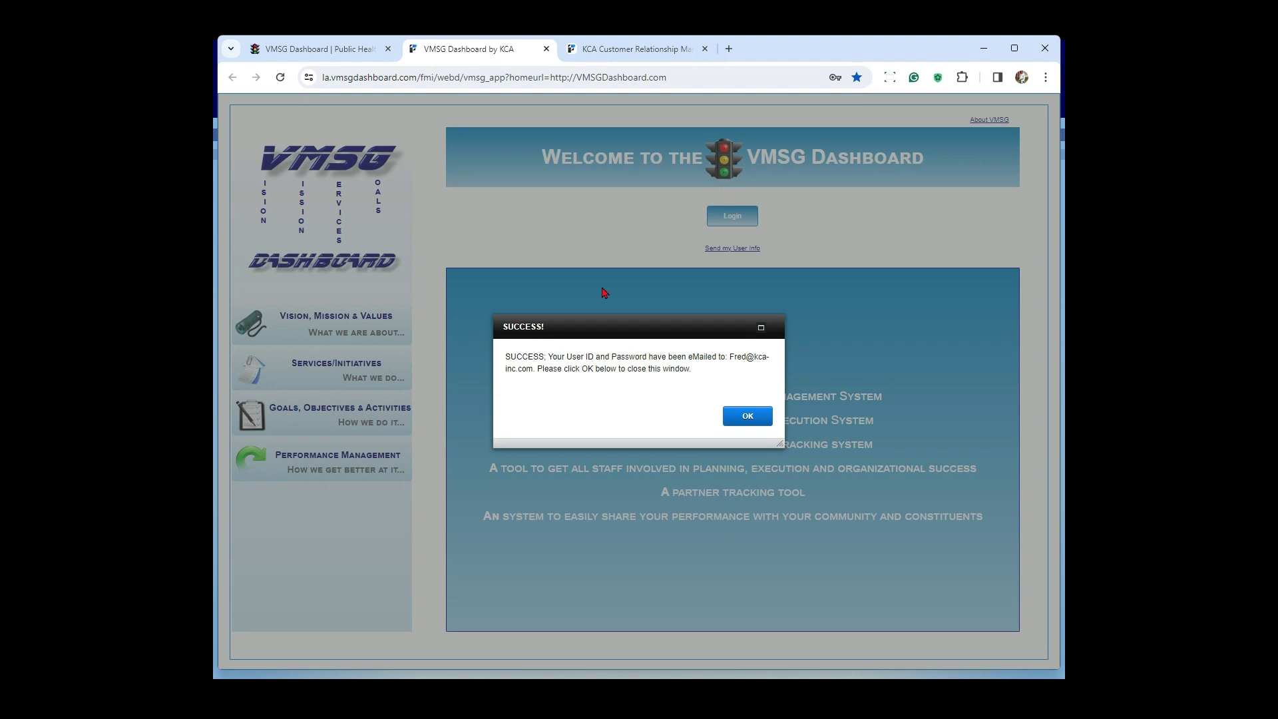
click(752, 418)
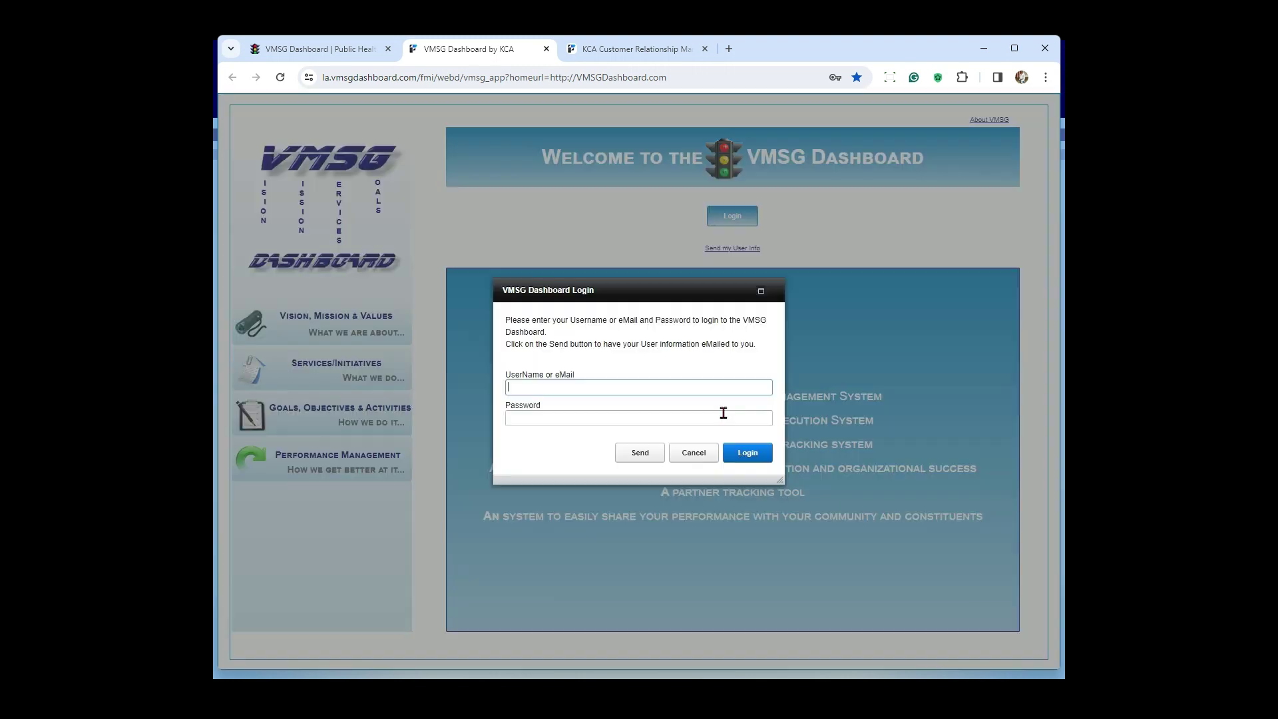
Step: Log in with the saved username and account password, and choose Quick Update as the login option
double_click(560, 386)
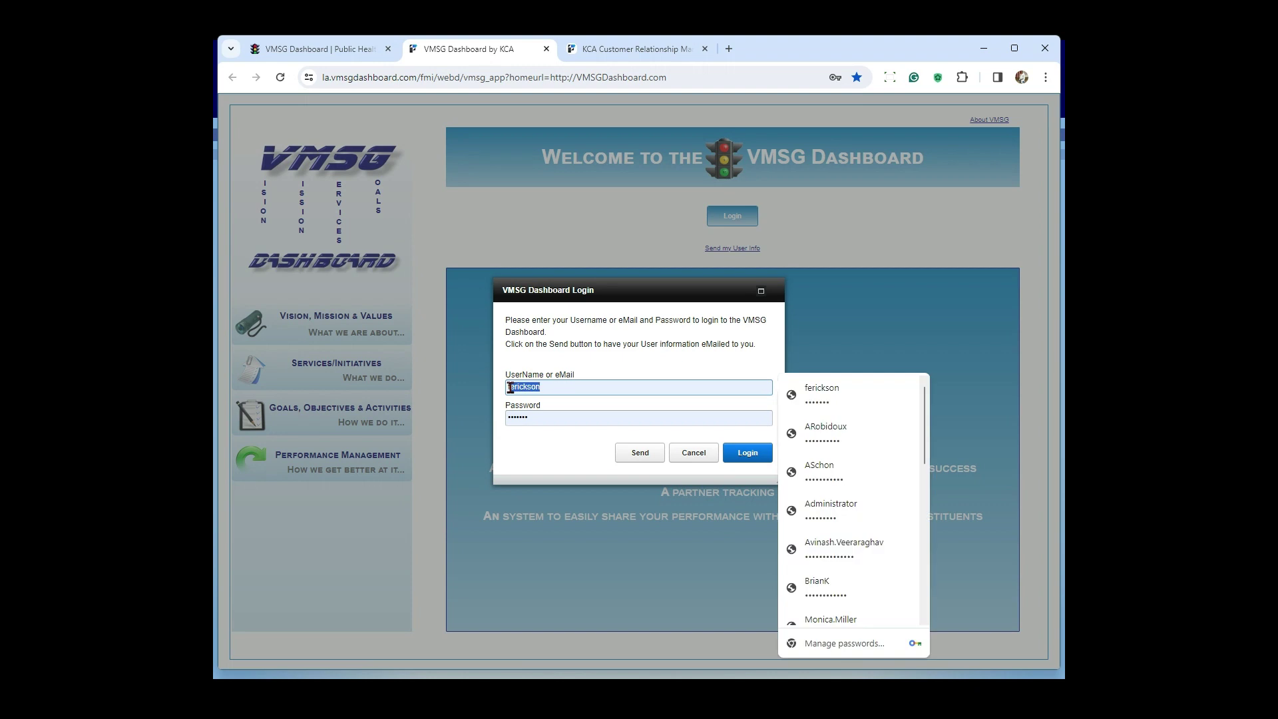
click(545, 416)
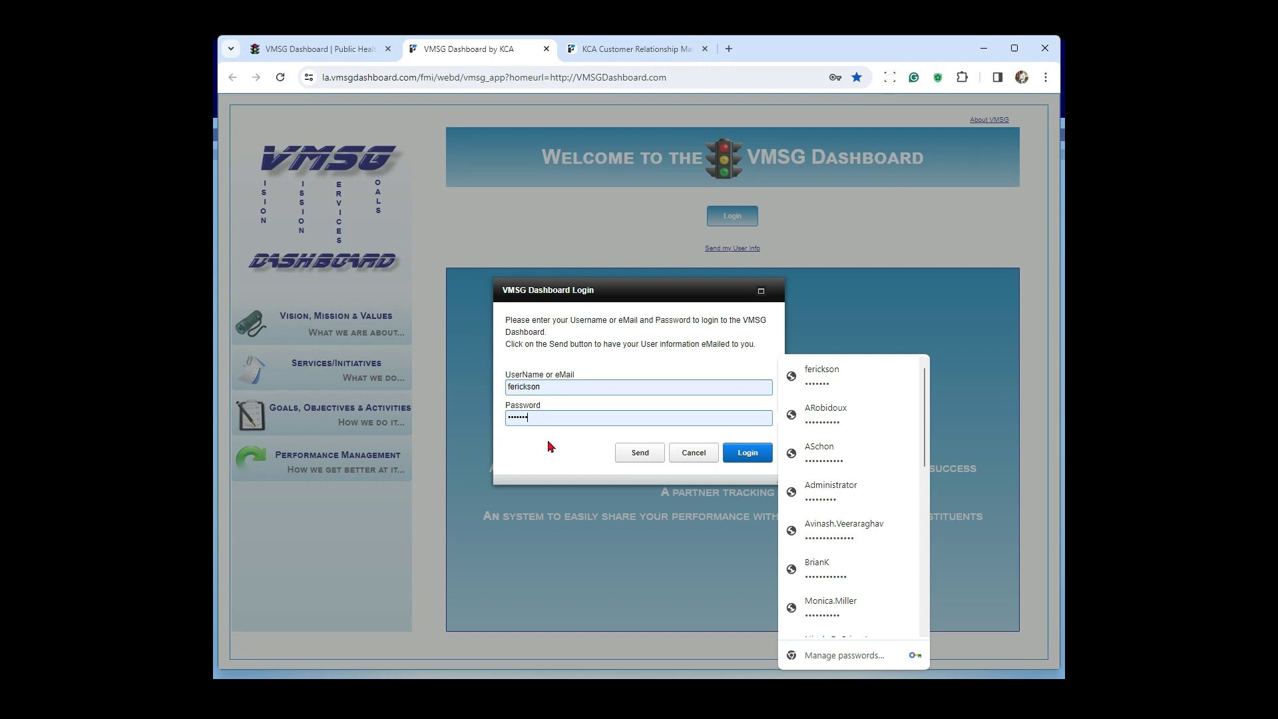
click(734, 472)
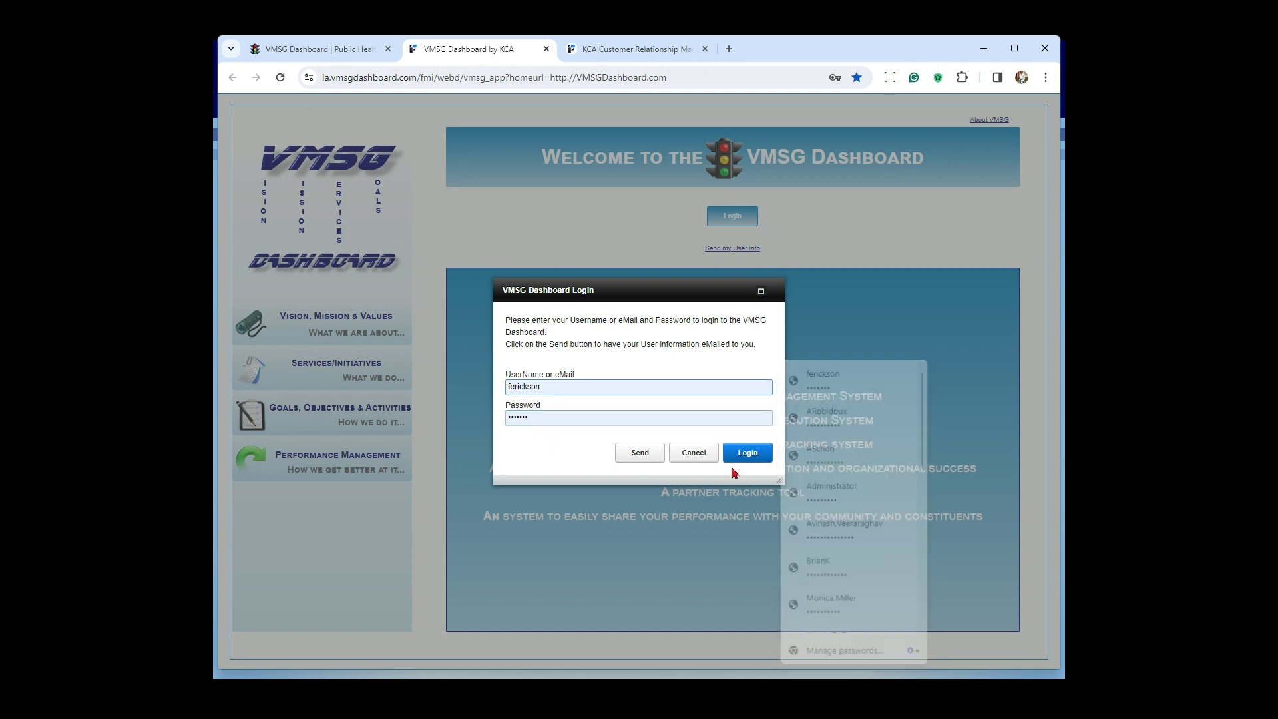
click(749, 452)
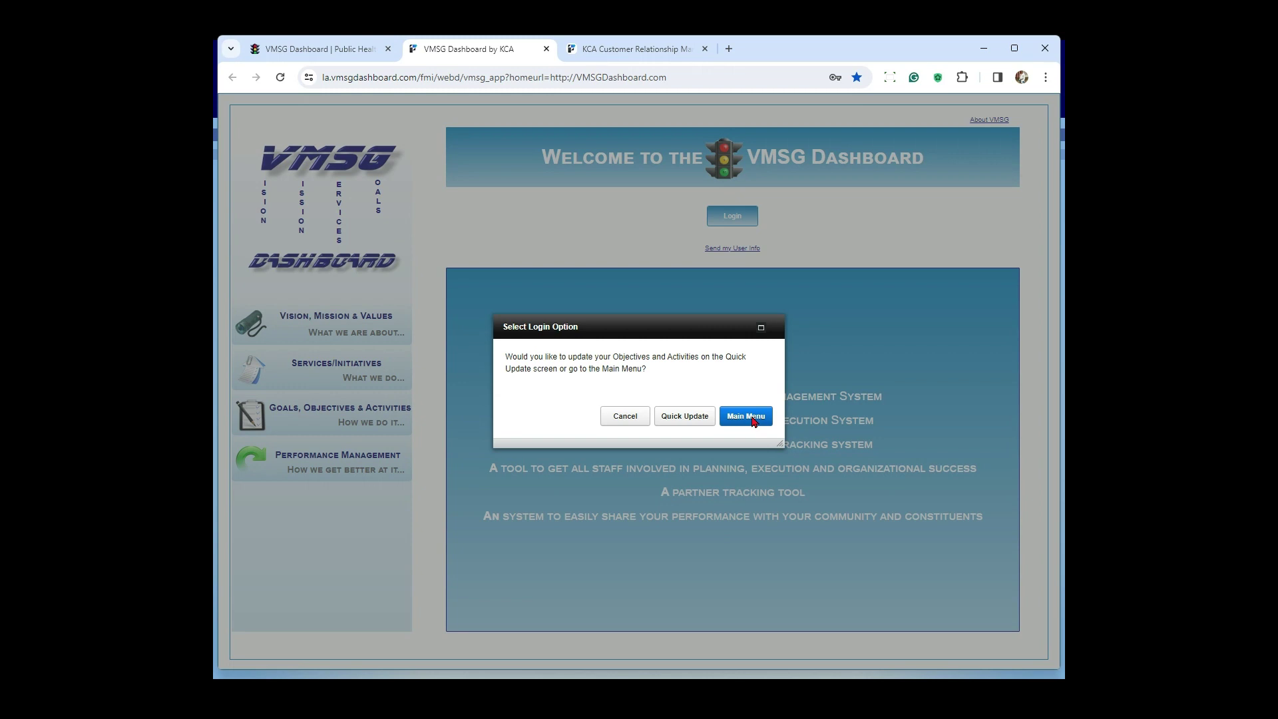
click(686, 416)
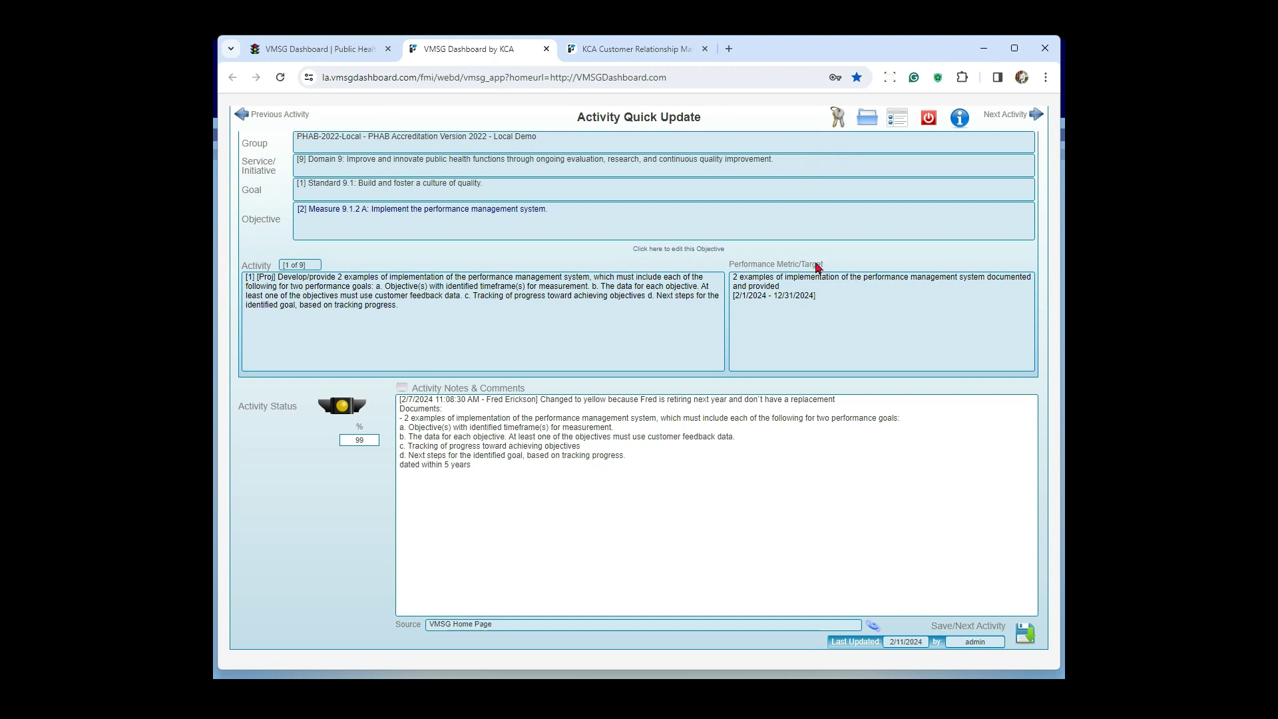
Step: View the password change form without changing anything, and highlight the date and author stamp in the activity notes
click(834, 118)
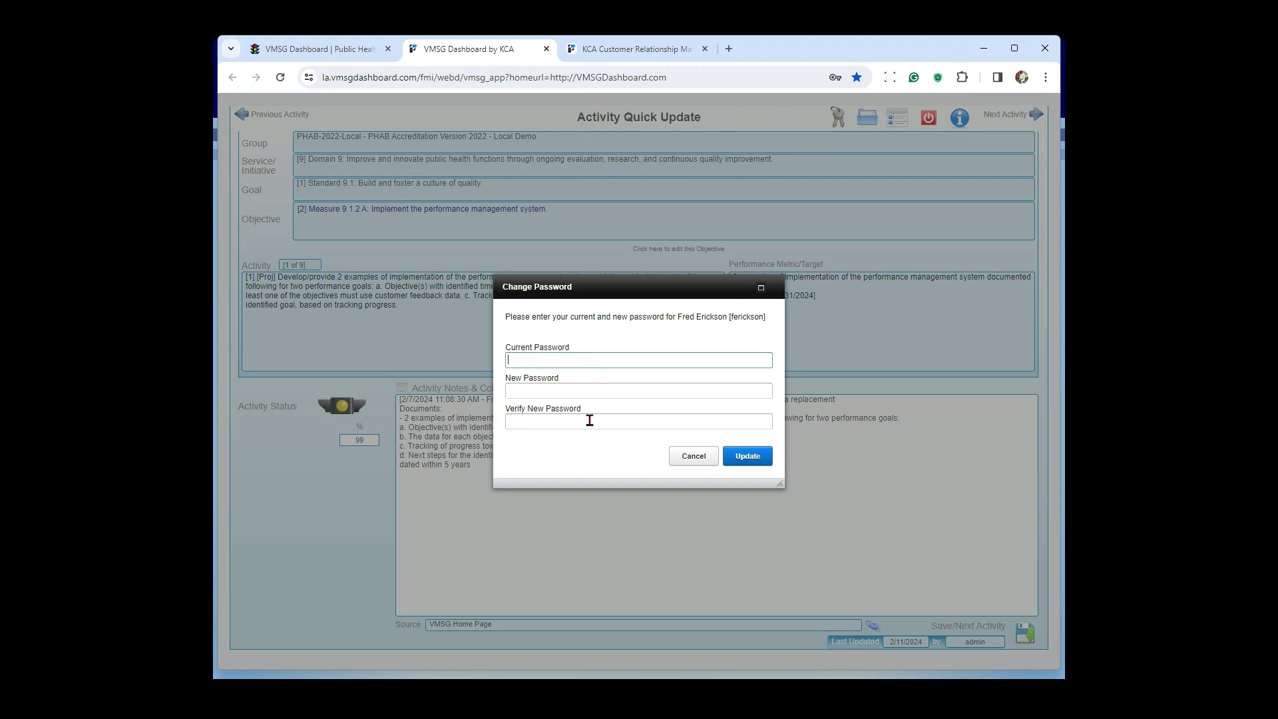
click(693, 458)
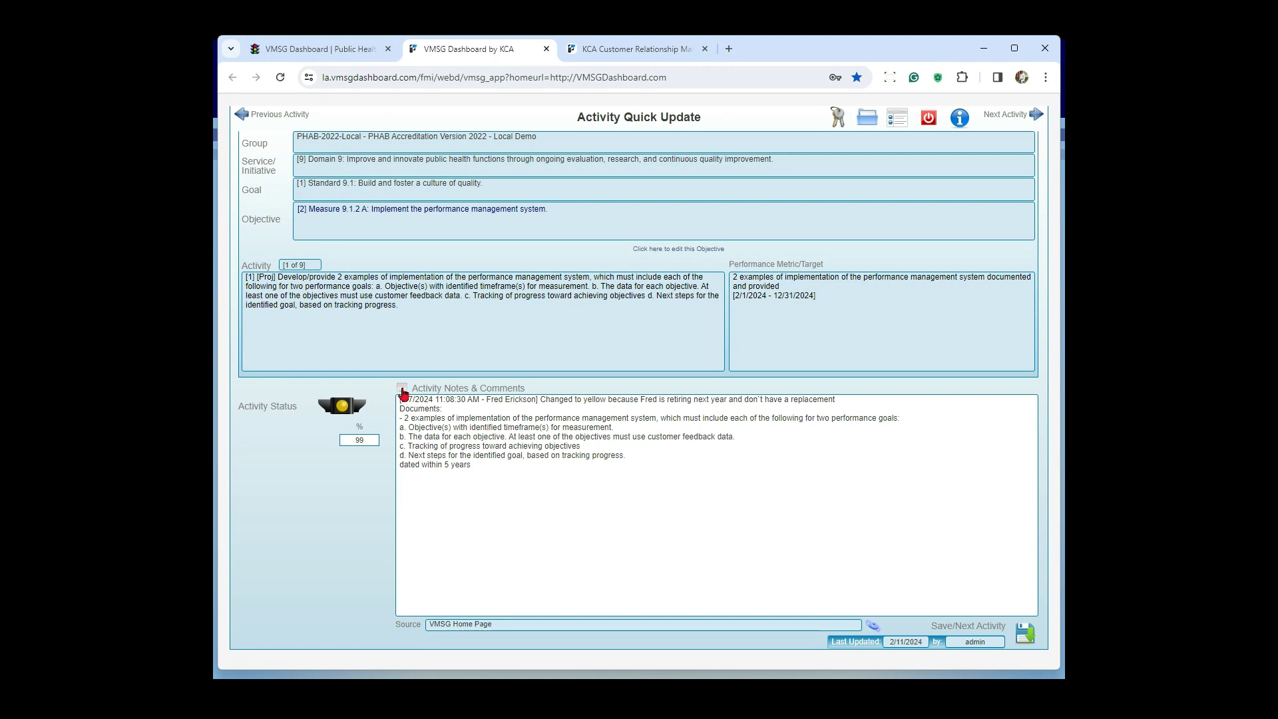
drag(399, 402, 540, 399)
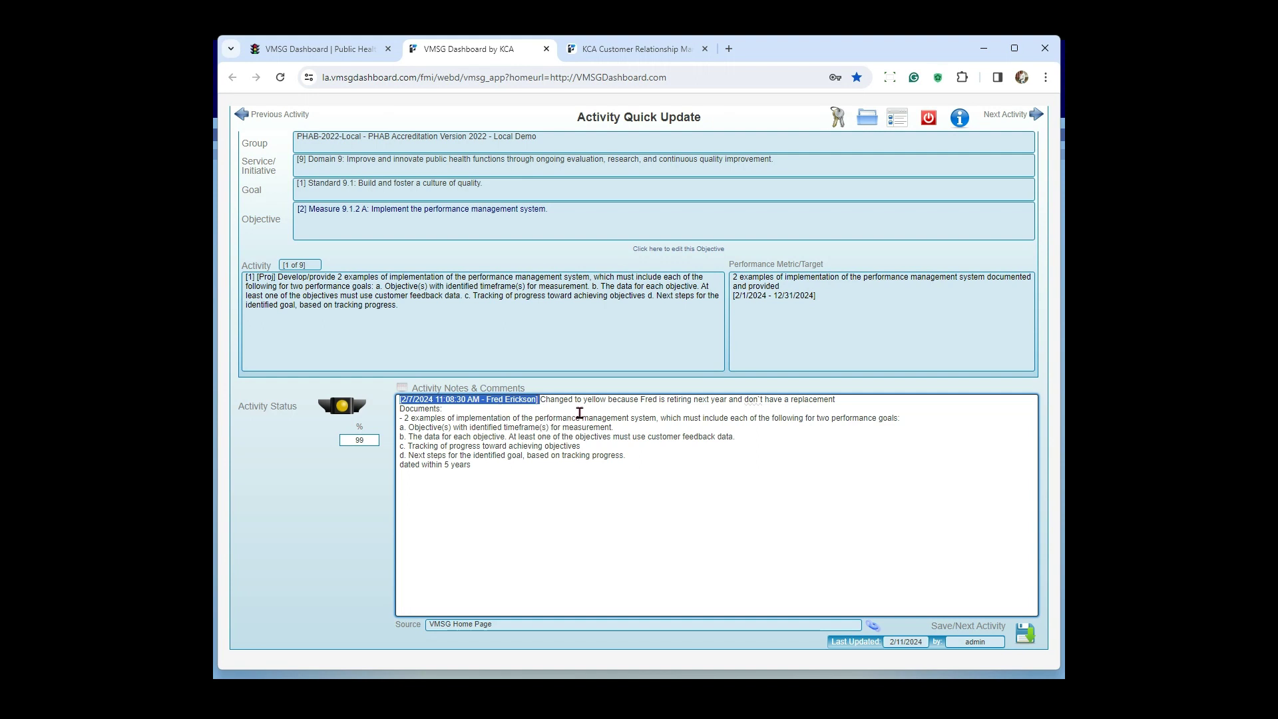
Step: Save and advance through the assigned activities in Activity Quick Update up to the last one, and continue to the objectives
click(1025, 636)
click(1025, 636)
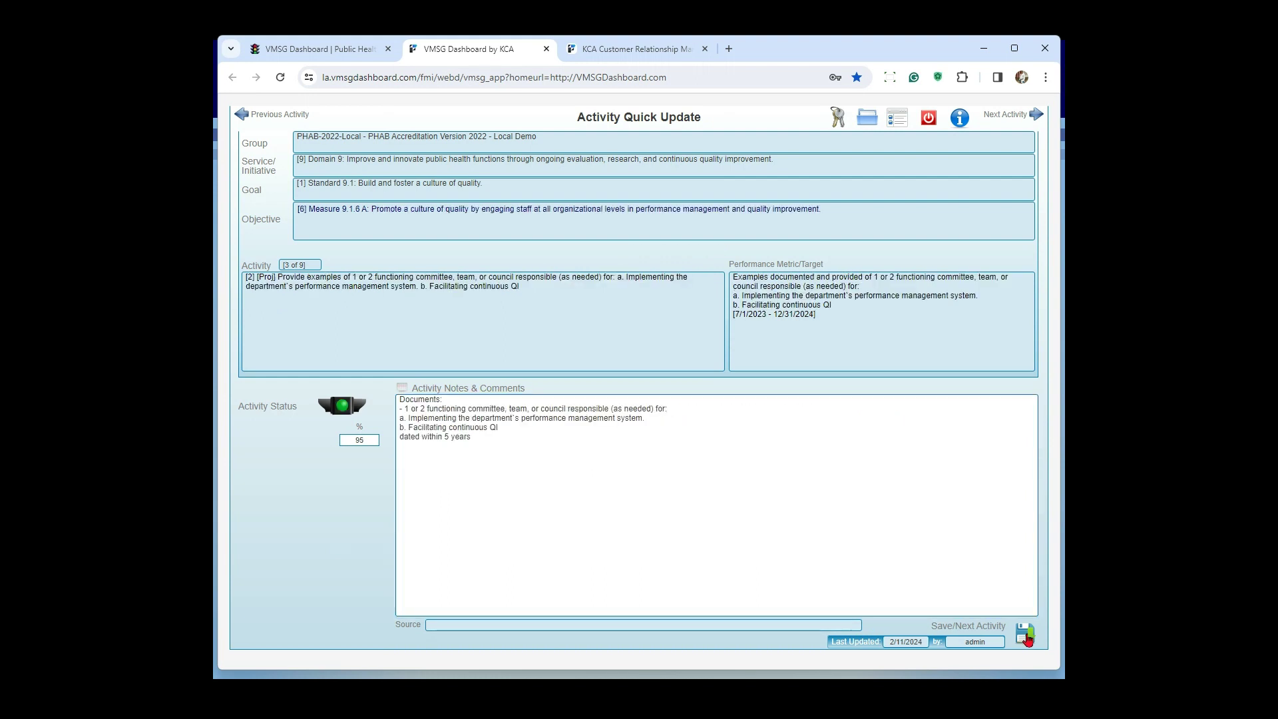
click(1025, 636)
click(1025, 636)
click(1025, 636)
click(1025, 635)
click(1025, 635)
click(1025, 636)
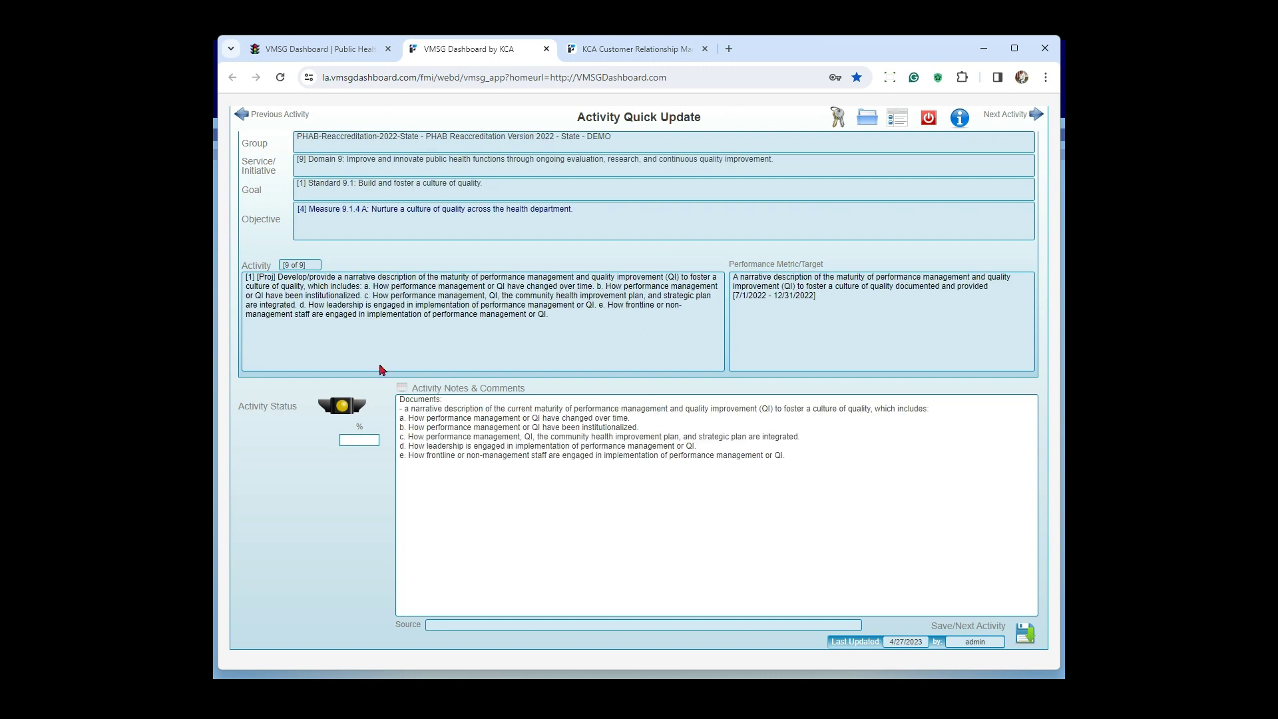
click(1027, 635)
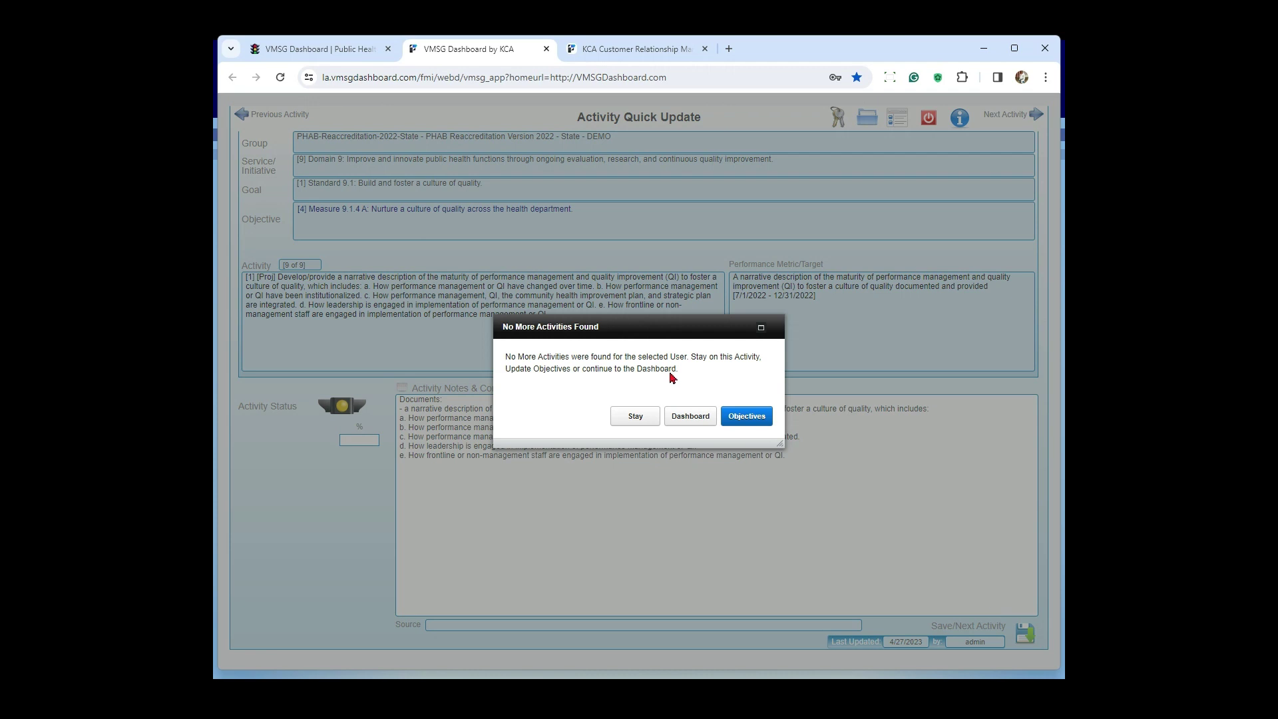
click(747, 417)
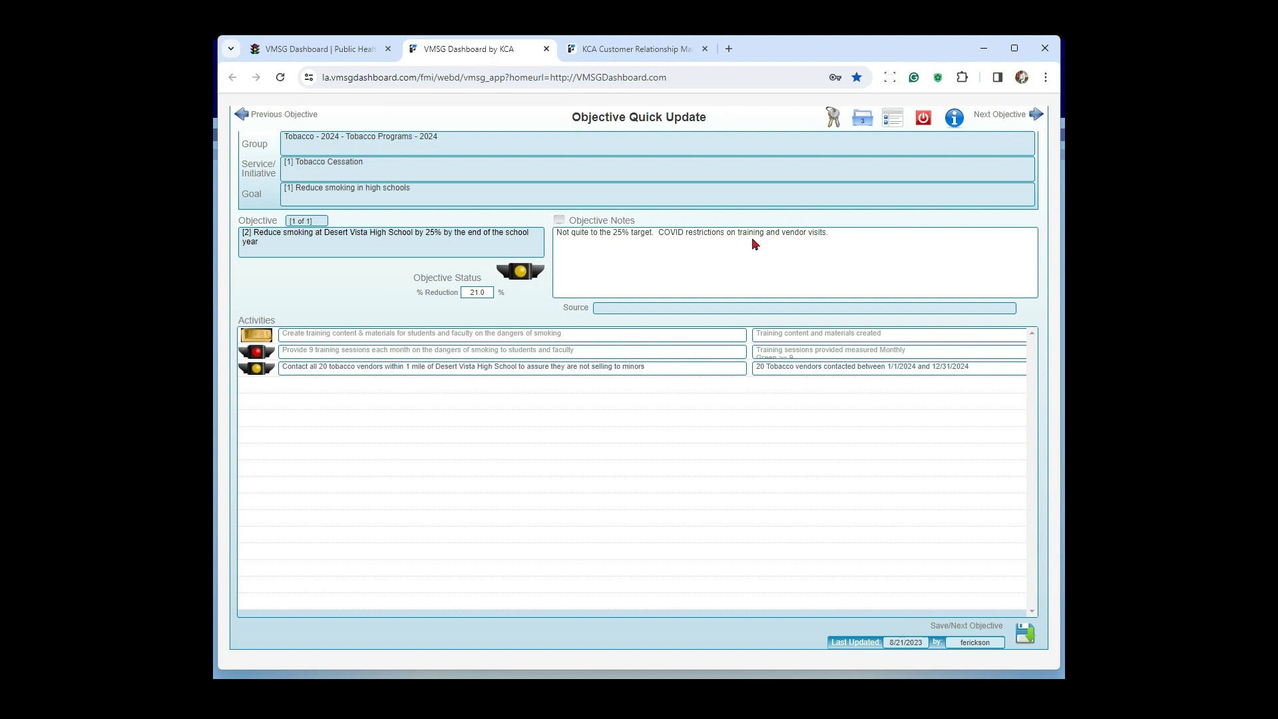
Step: Examine all versions of the objective's attached documents and the notes of the first Test Document version, and return to the objective
click(864, 121)
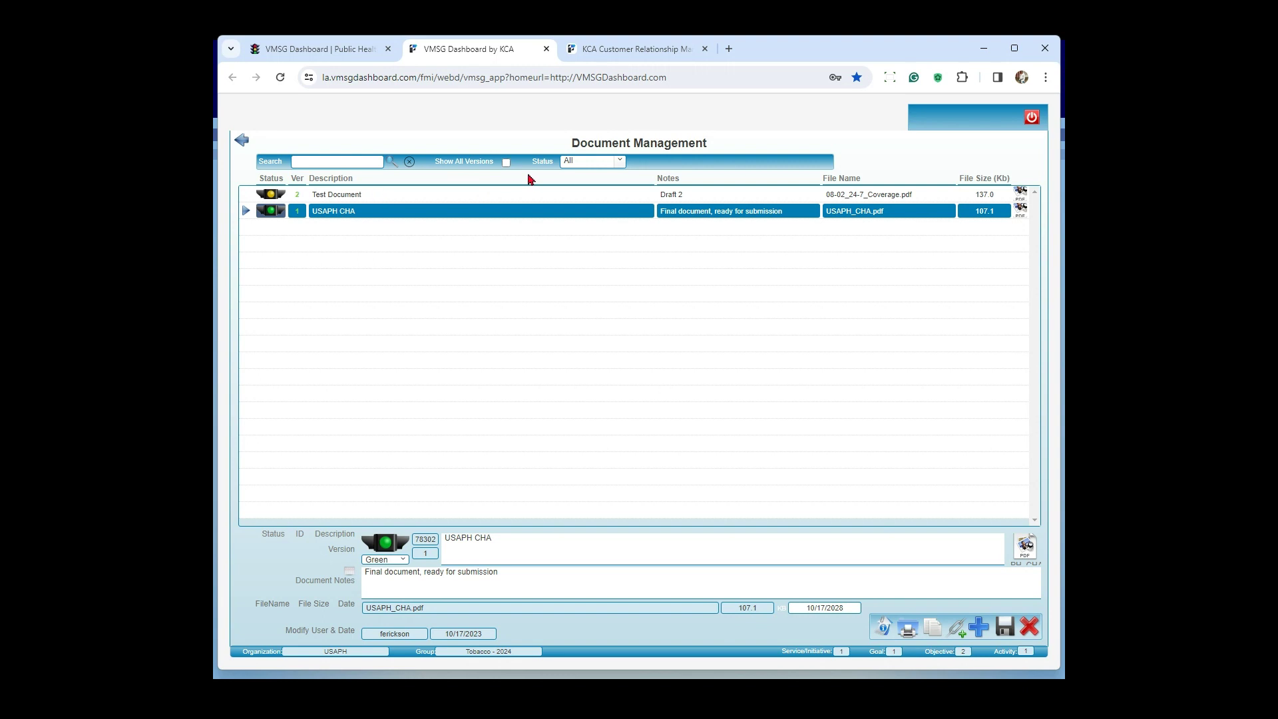
click(505, 163)
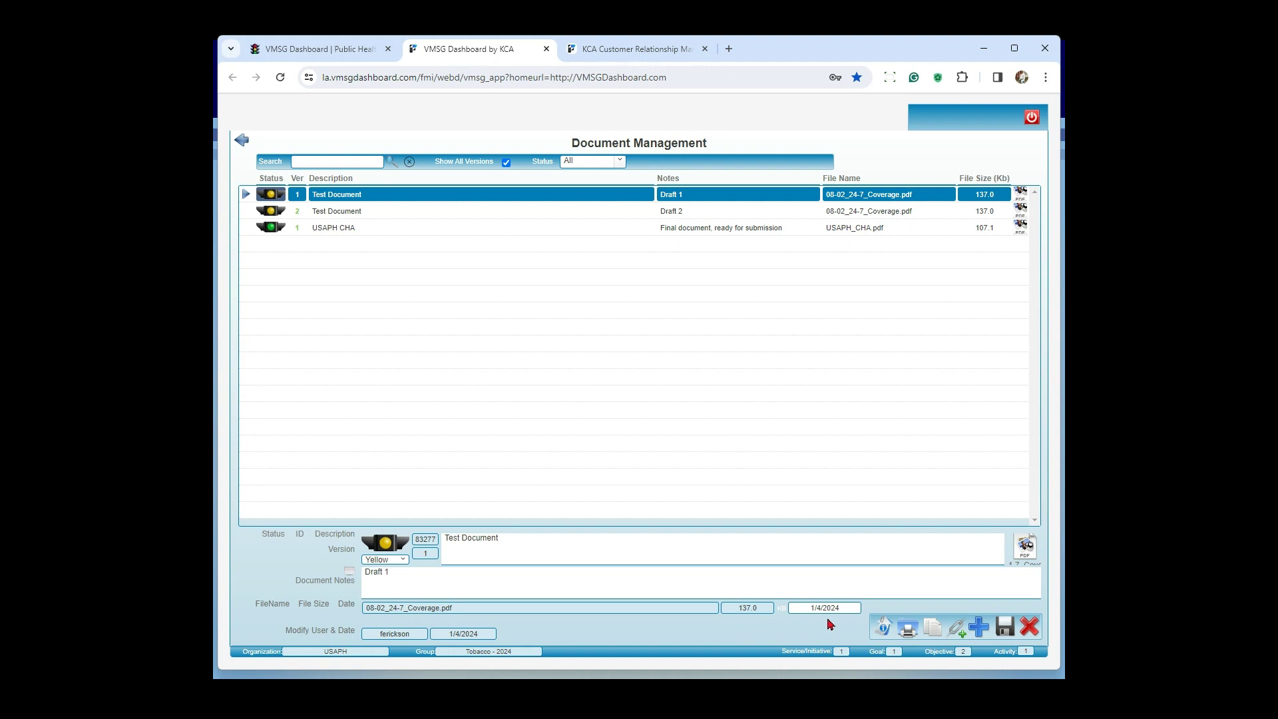
click(524, 556)
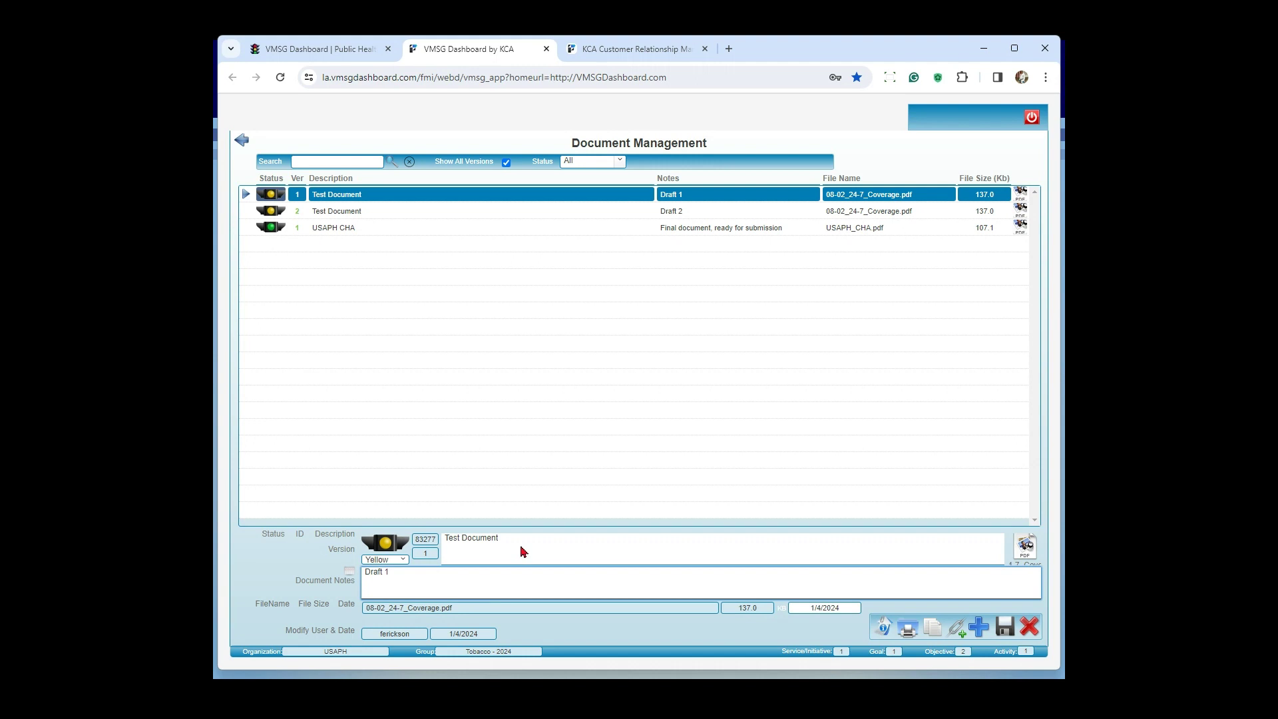
click(446, 584)
click(241, 141)
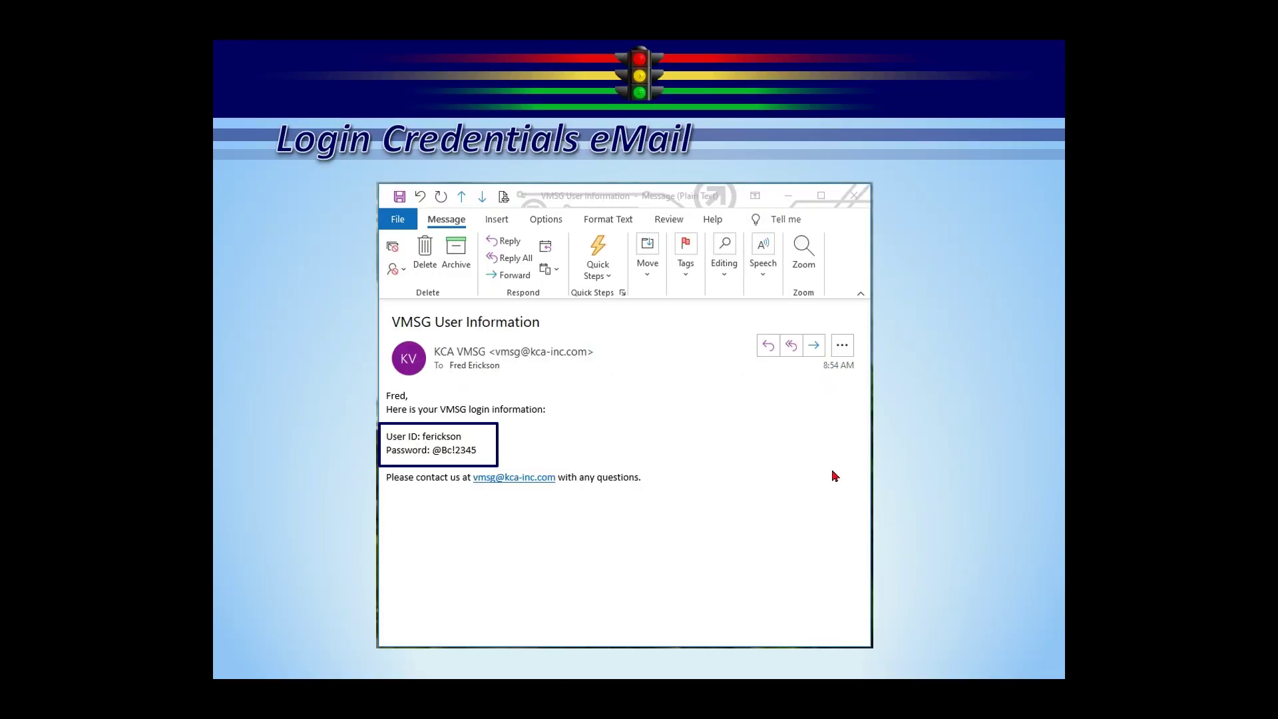
Step: Advance the presentation past VMSG Mobile – Quick Update to the Training, Help, & Information slide, and switch back to the VMSG Dashboard
key(Right)
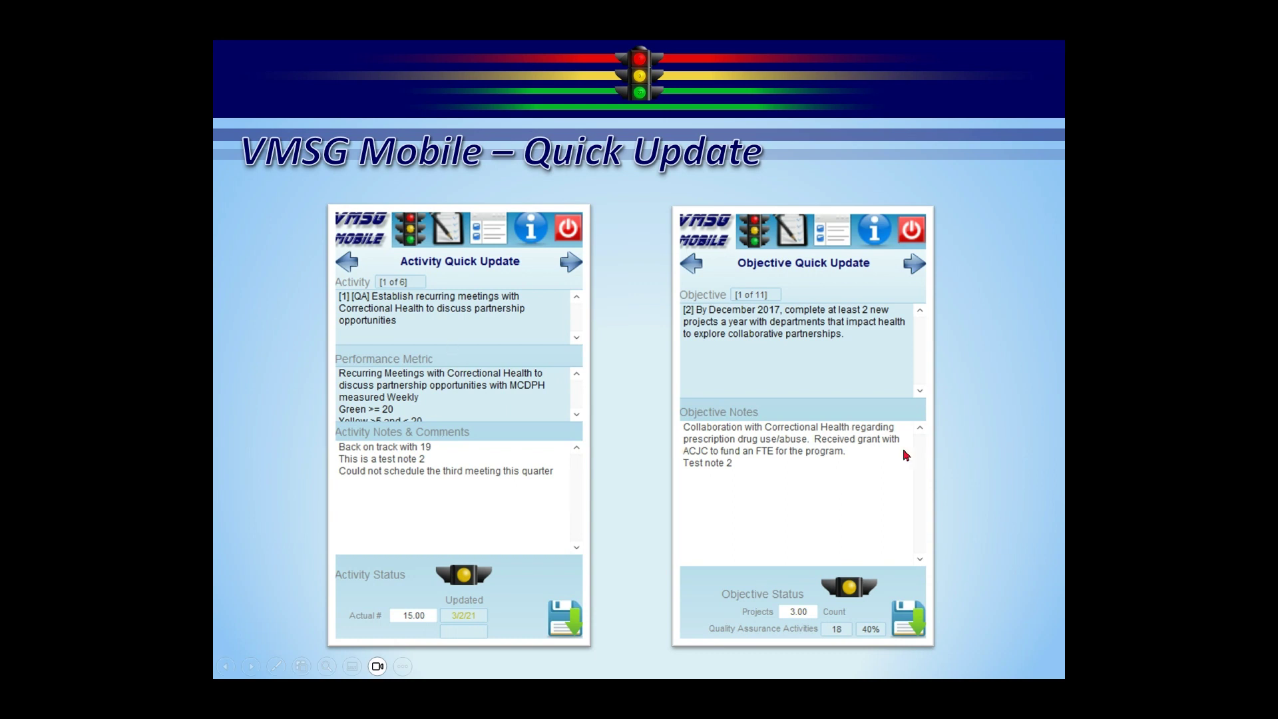
click(960, 428)
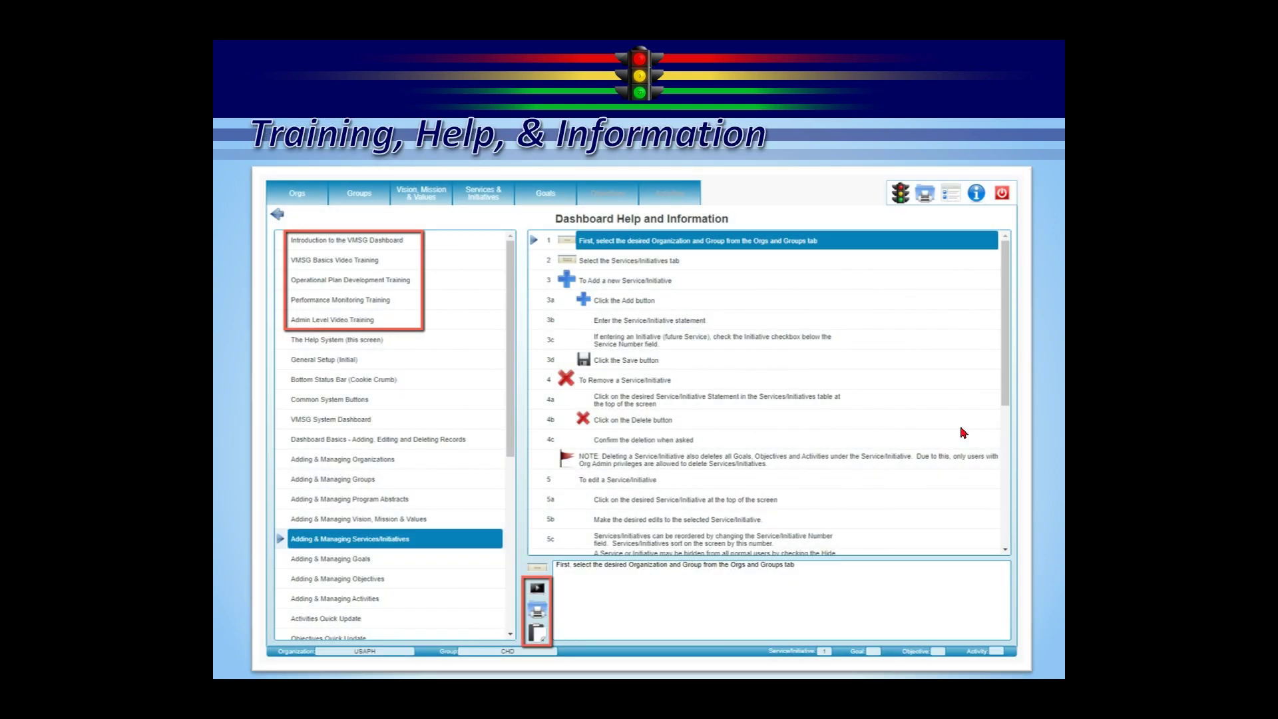
key(alt+Tab)
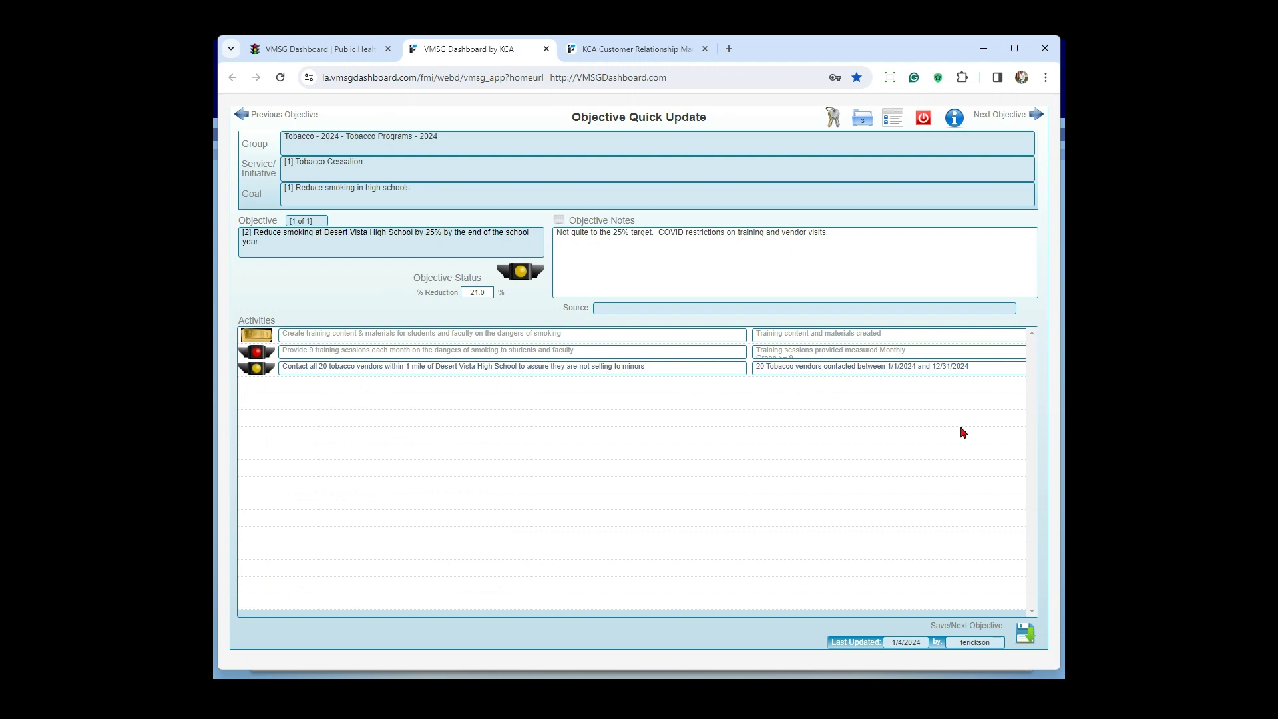
Step: Go from the main menu to the Tobacco - 2024 services and initiatives, and read their help topic on adding and managing them
click(892, 123)
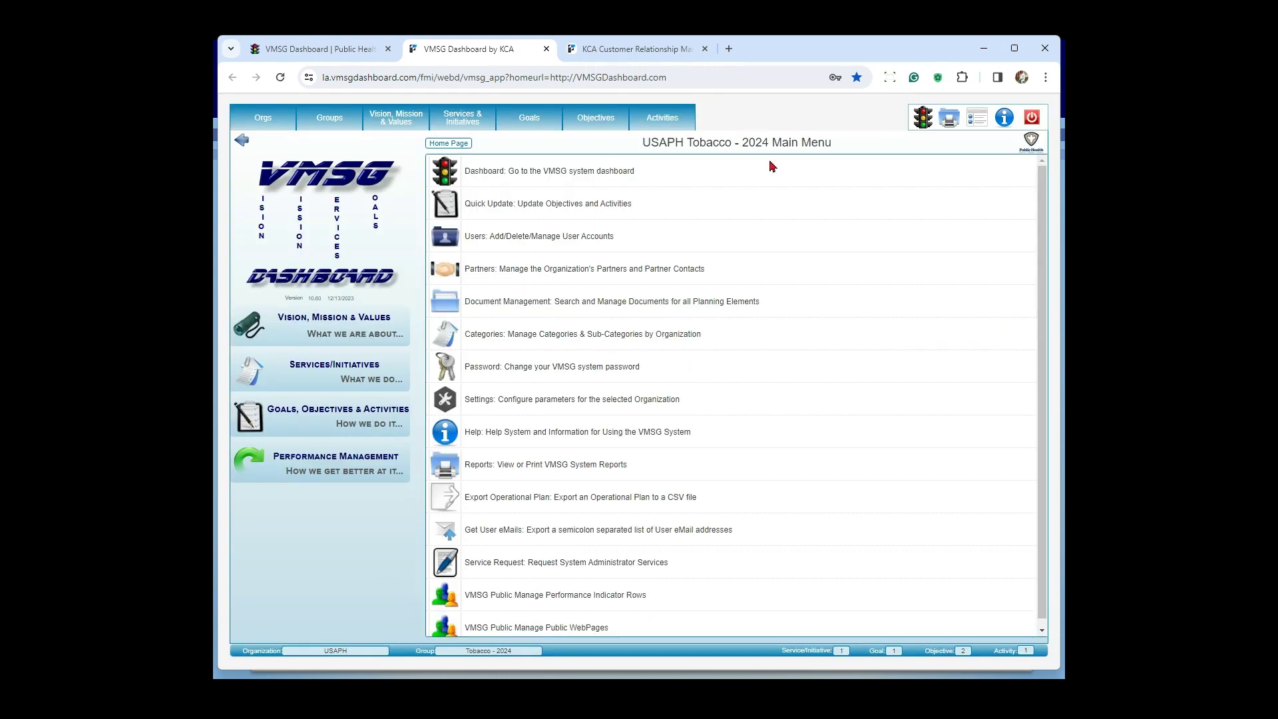
click(490, 134)
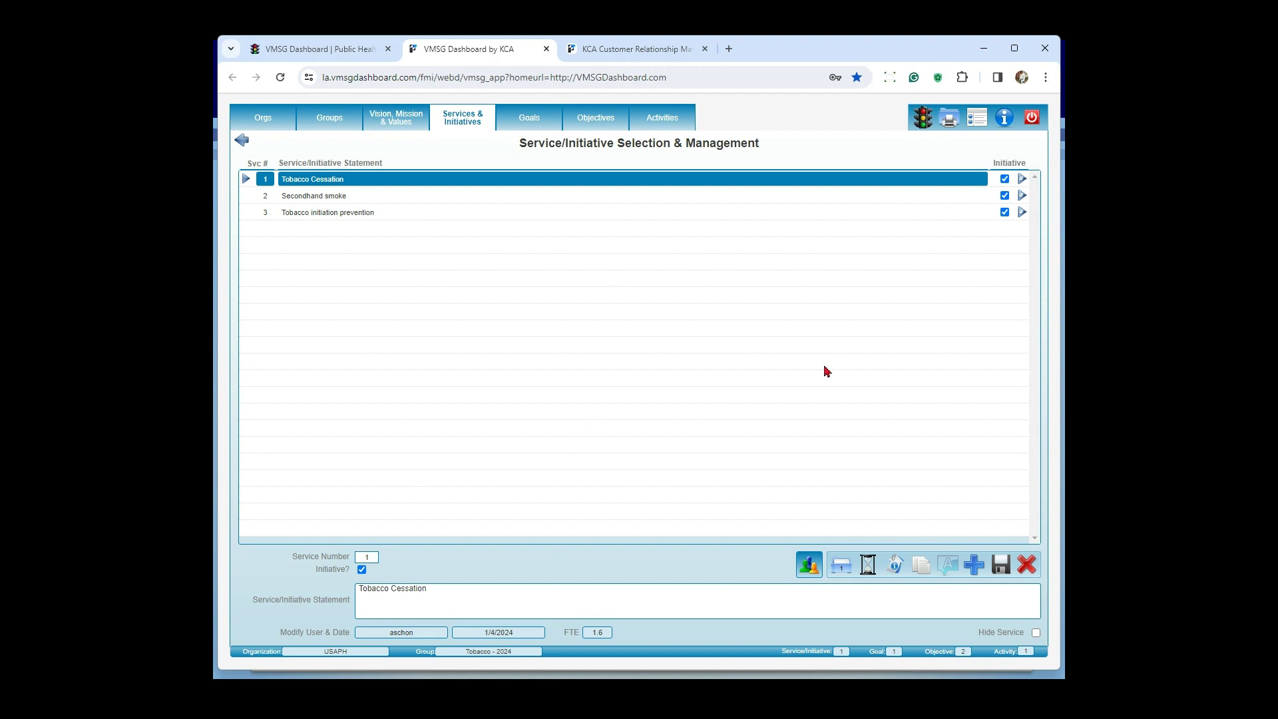
click(1004, 118)
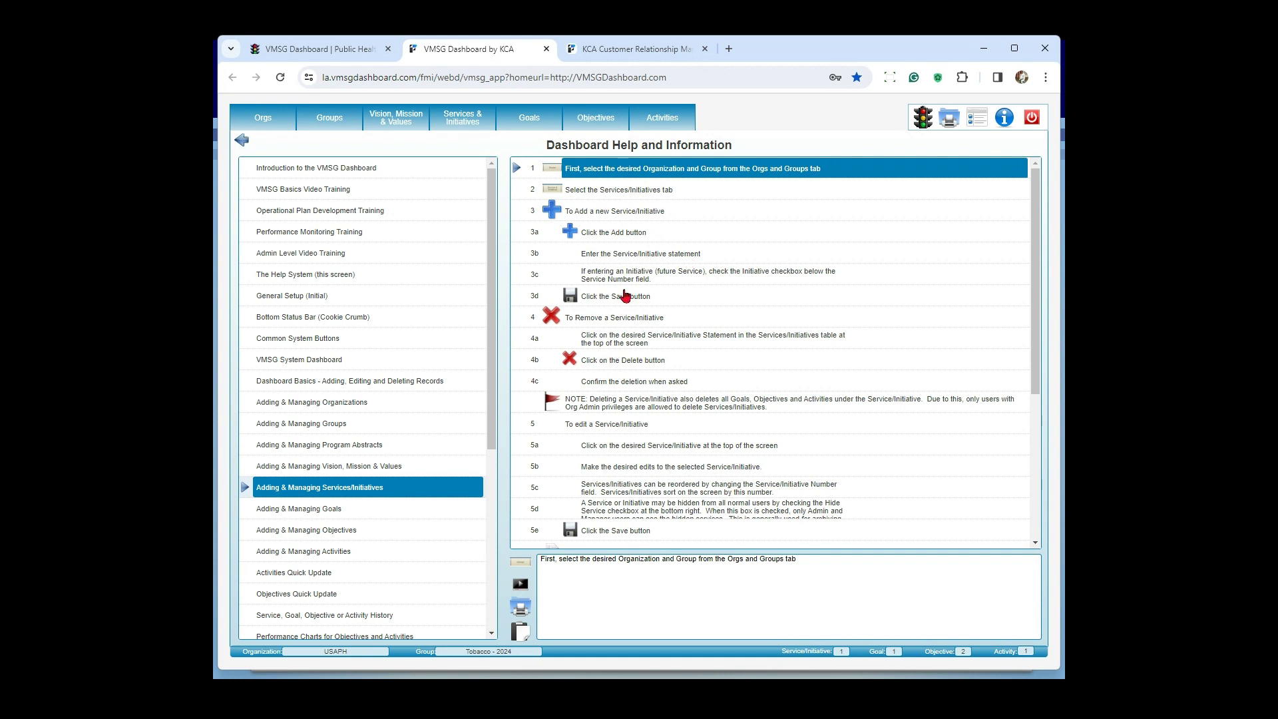
scroll(802, 246, down, 2)
scroll(779, 265, up, 2)
Step: Review the help topics from Introduction to the VMSG Dashboard through Admin Level Video Training, and switch to the presentation's next slide
click(332, 173)
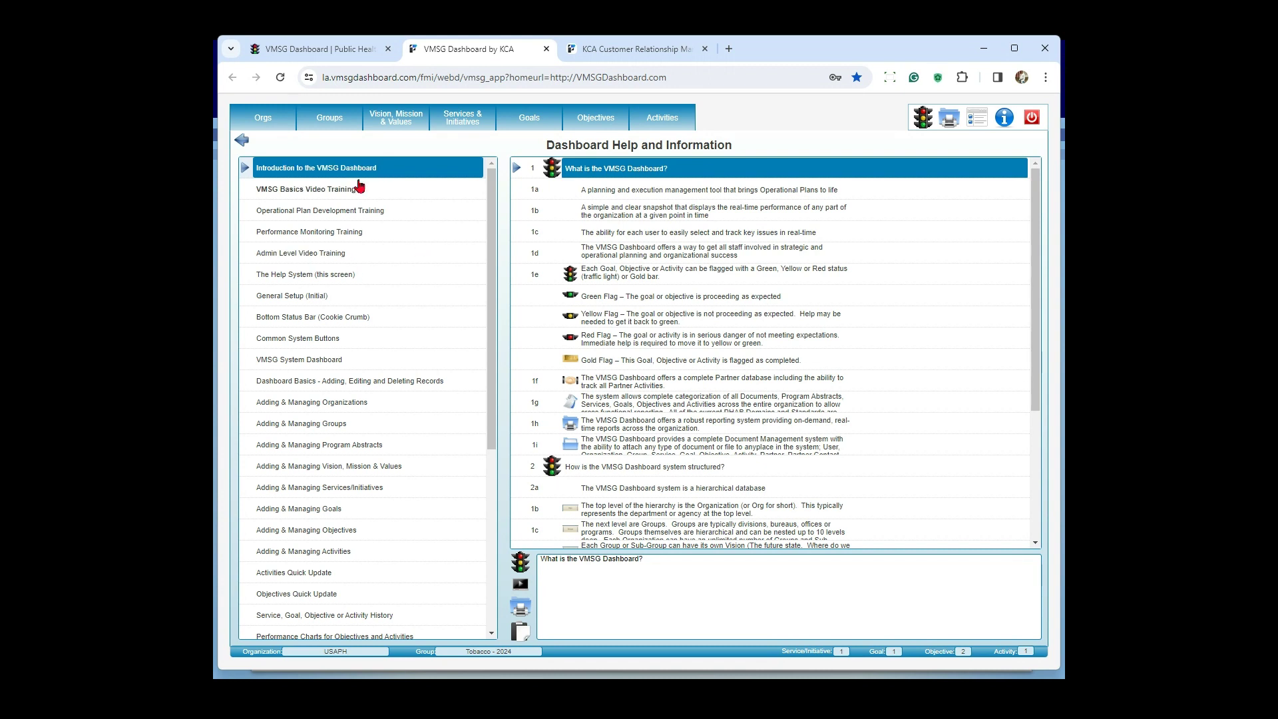
click(337, 196)
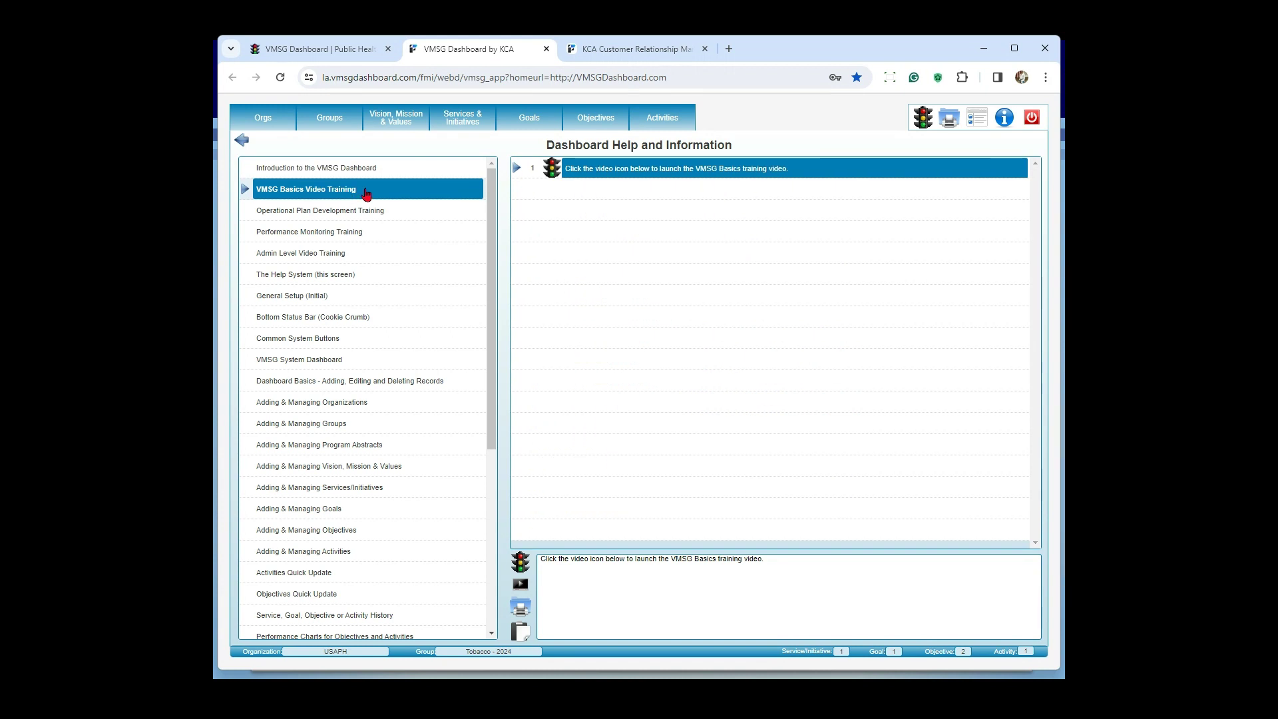
click(353, 217)
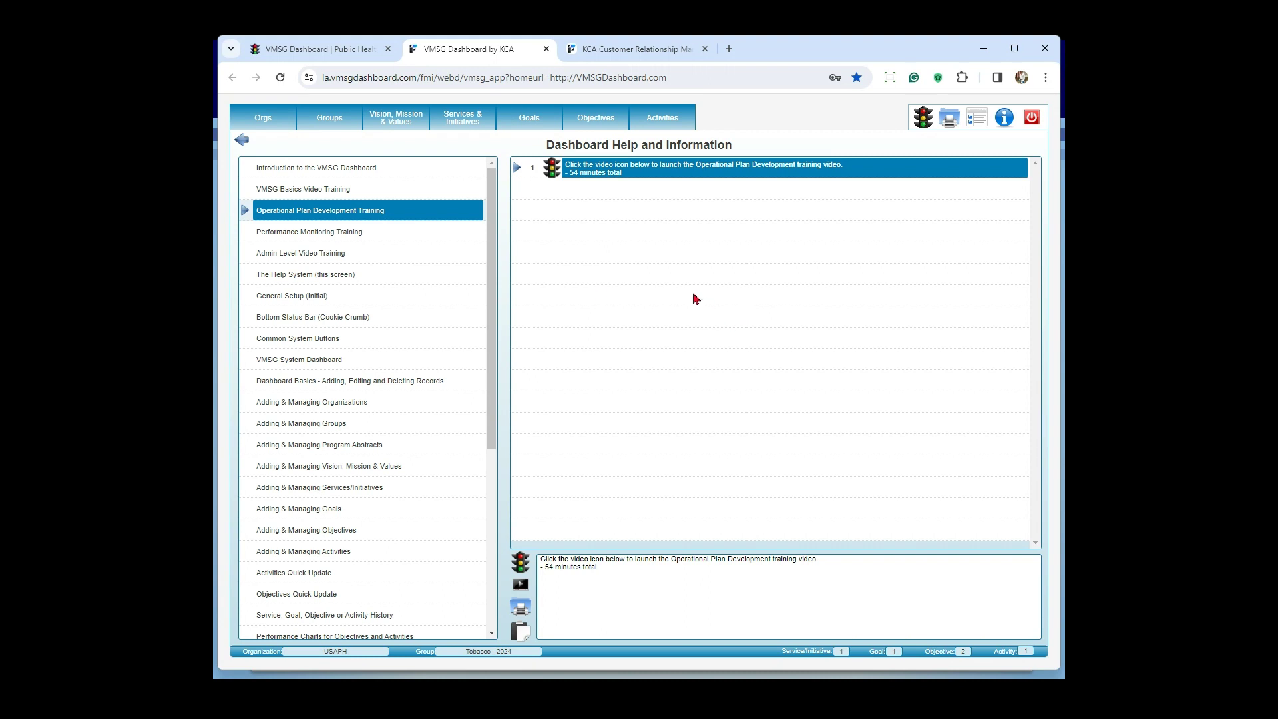
click(359, 240)
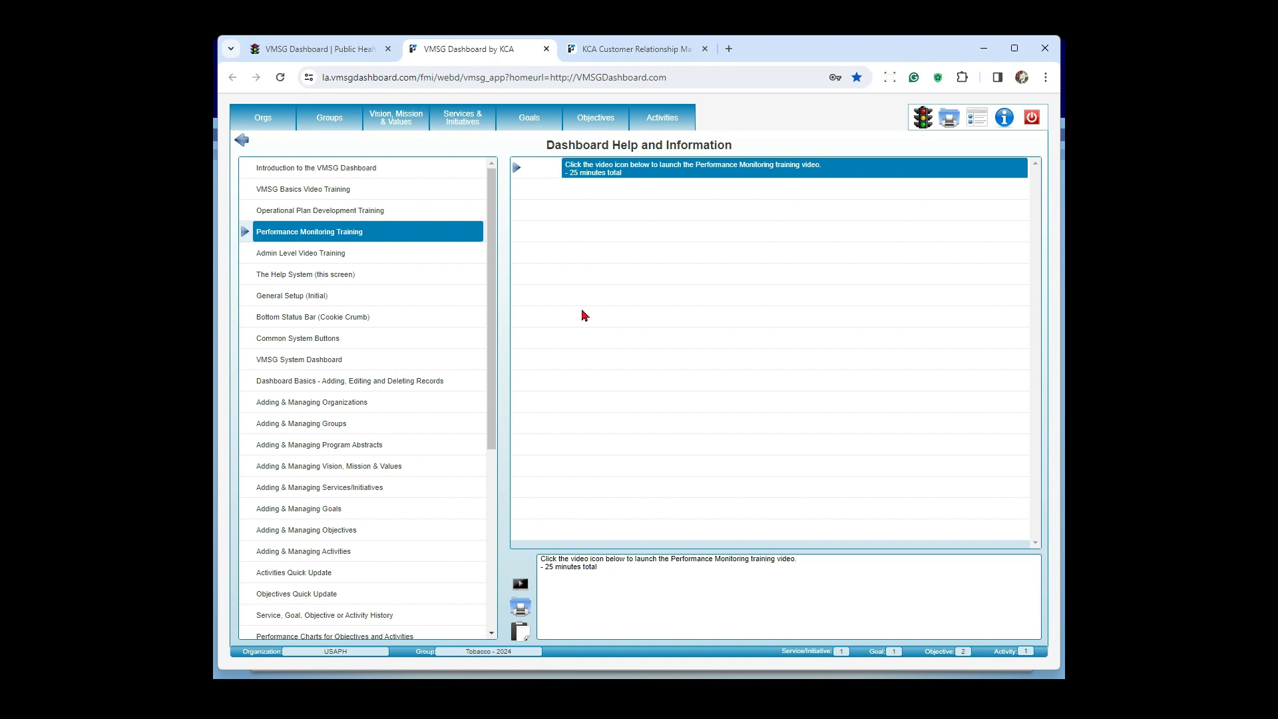
click(372, 253)
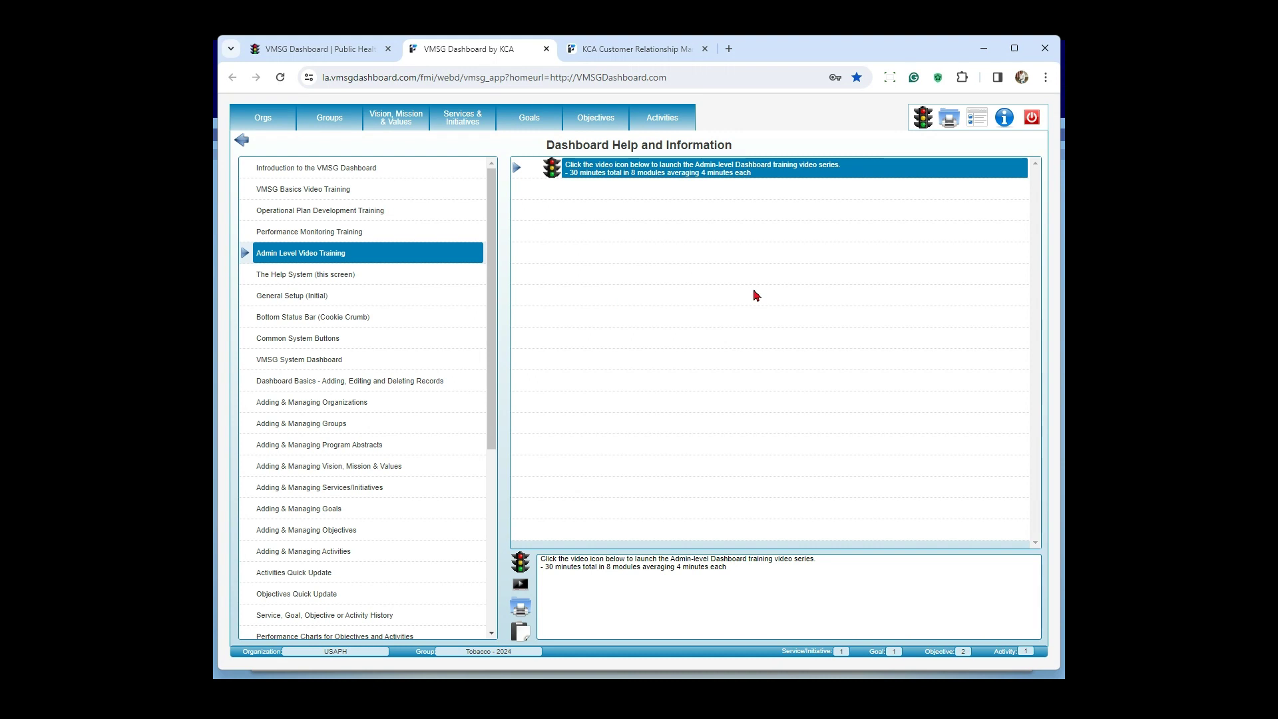
key(alt+Tab)
key(Right)
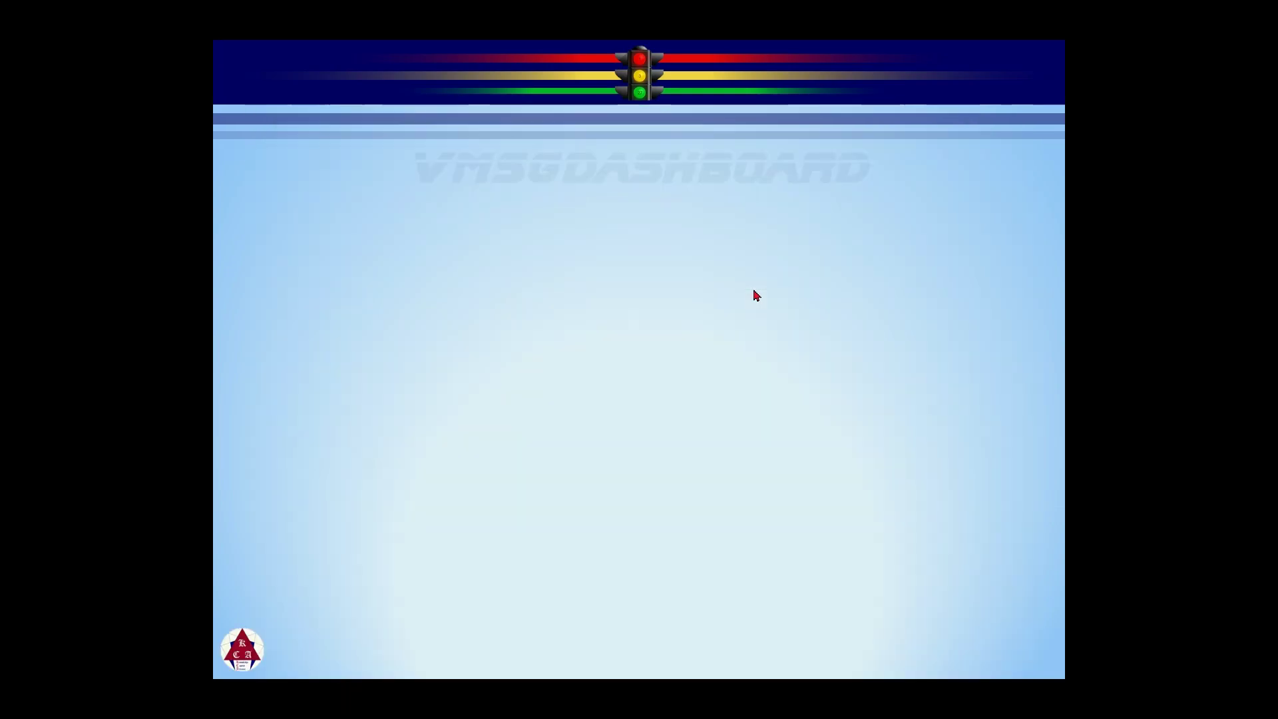